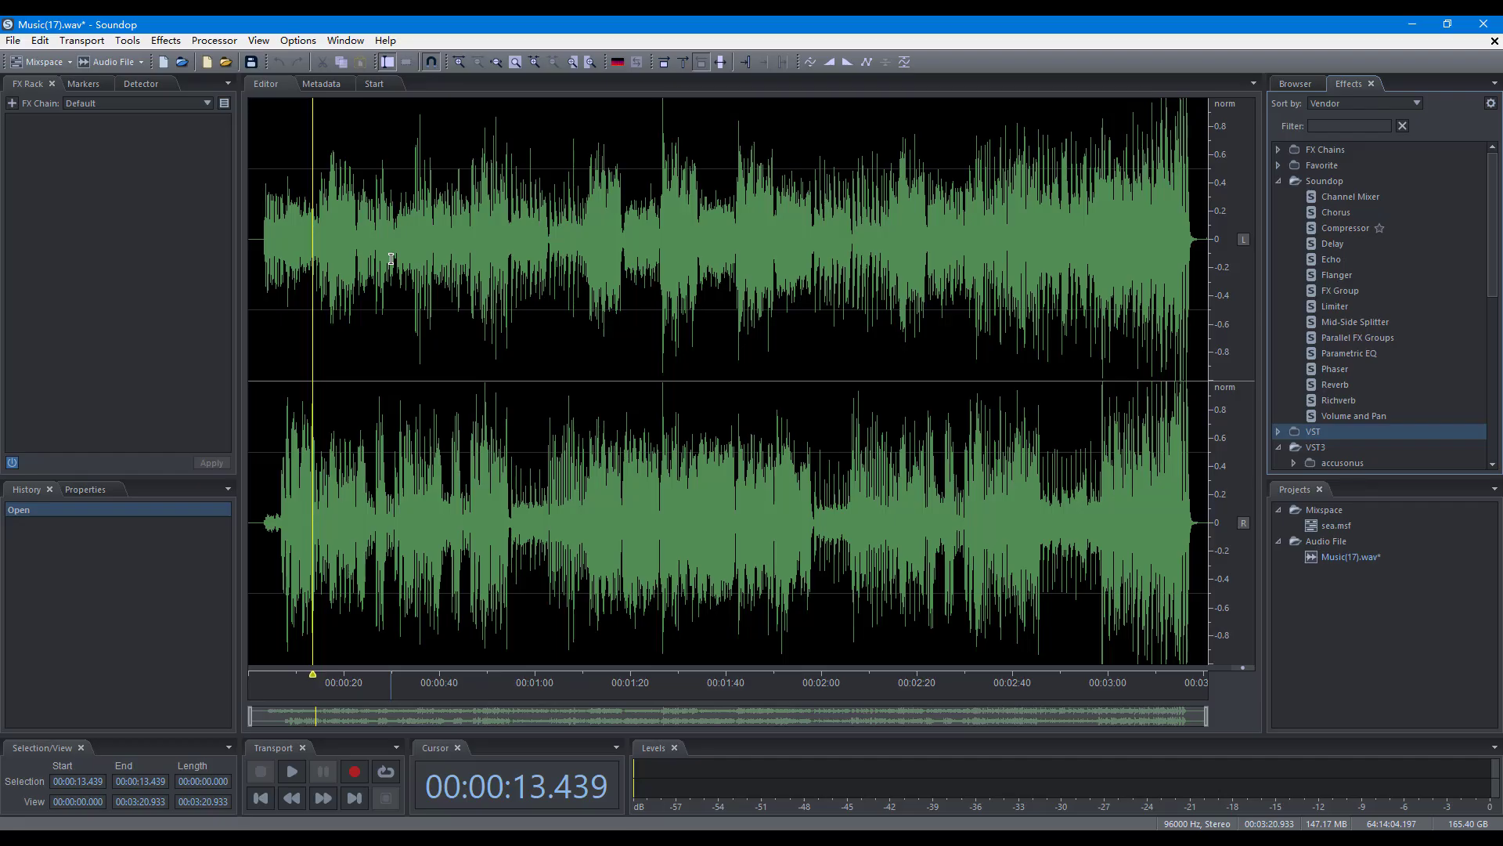
pyautogui.click(298, 39)
pyautogui.click(328, 95)
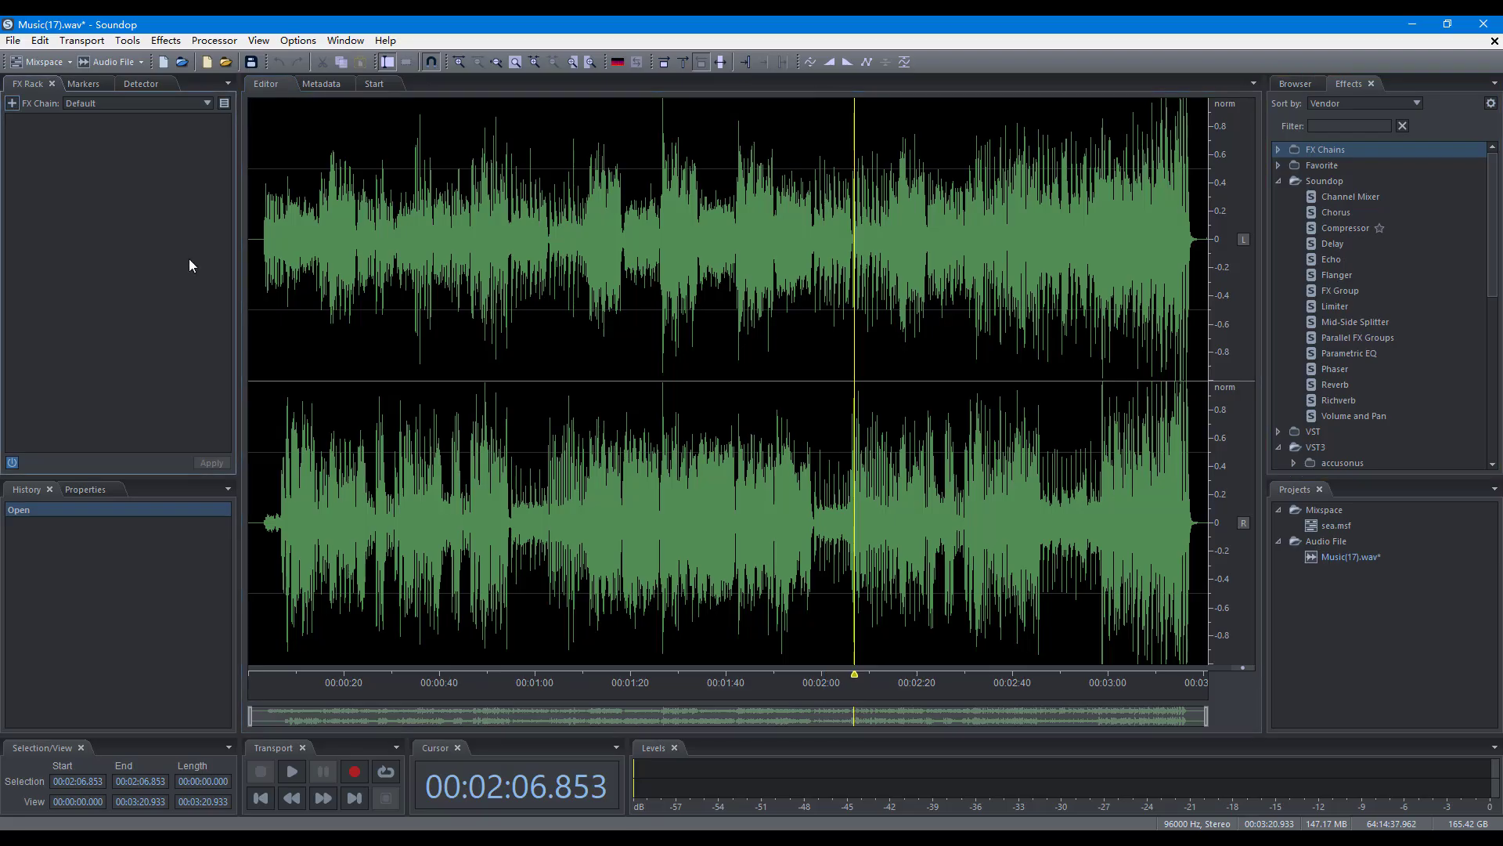
pyautogui.click(12, 103)
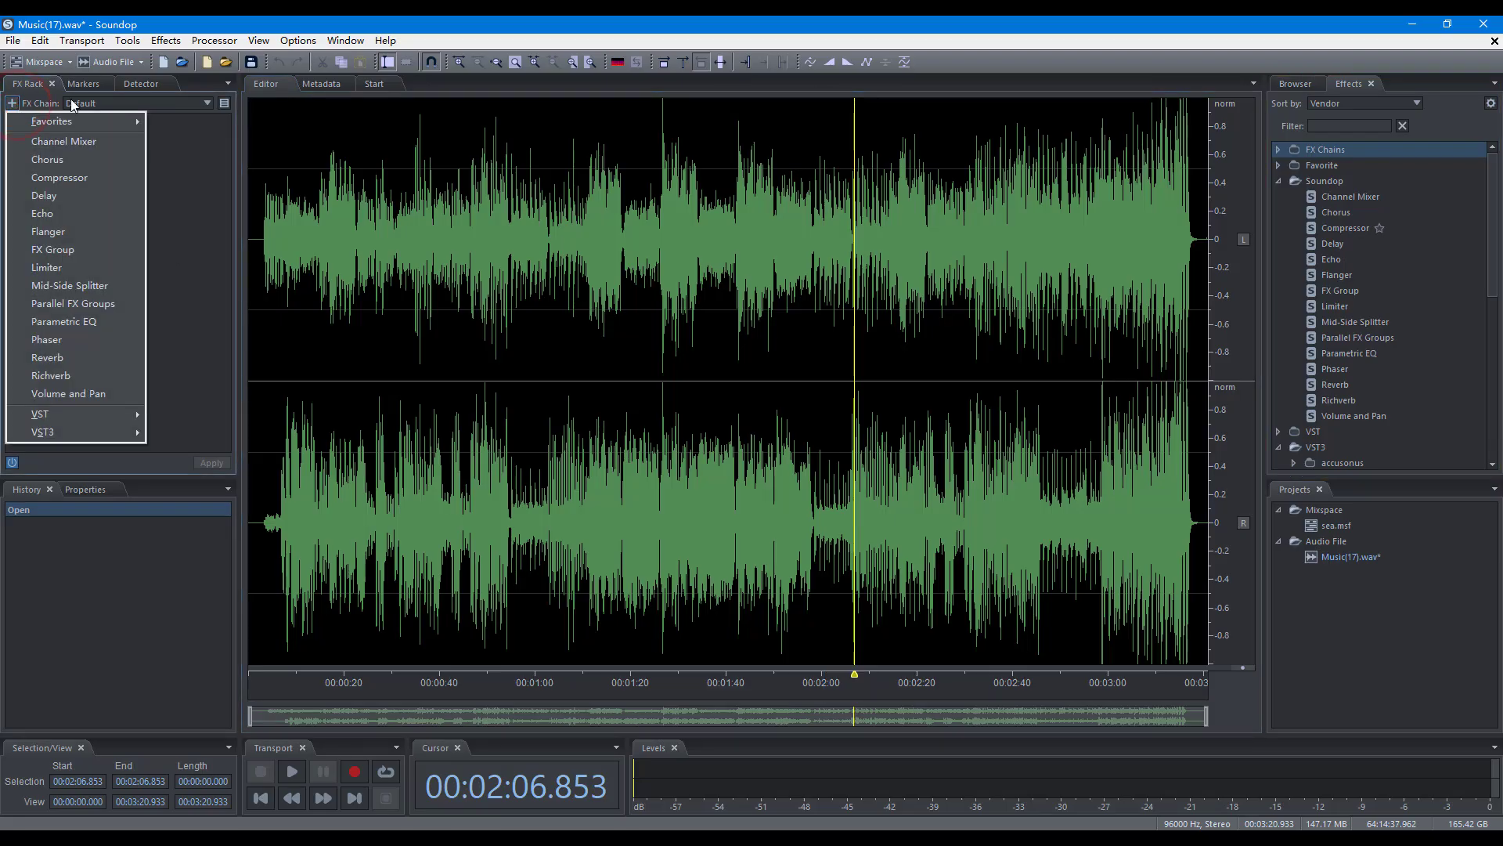
pyautogui.click(162, 42)
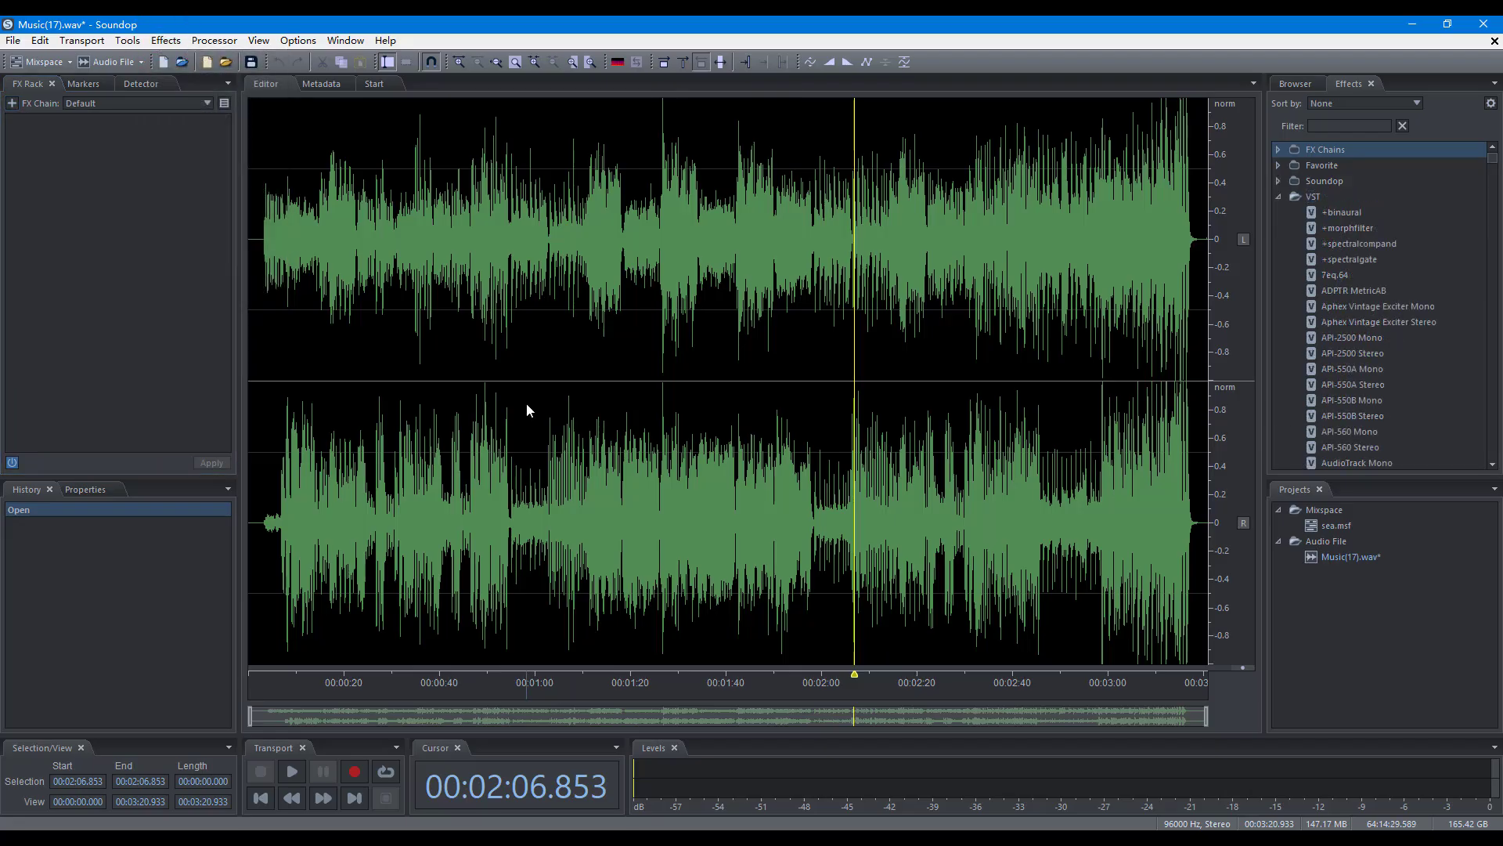
# Set the preferences to sort the effect menu by Vendor, and sort the Effects list by Category.
pyautogui.press('F4')
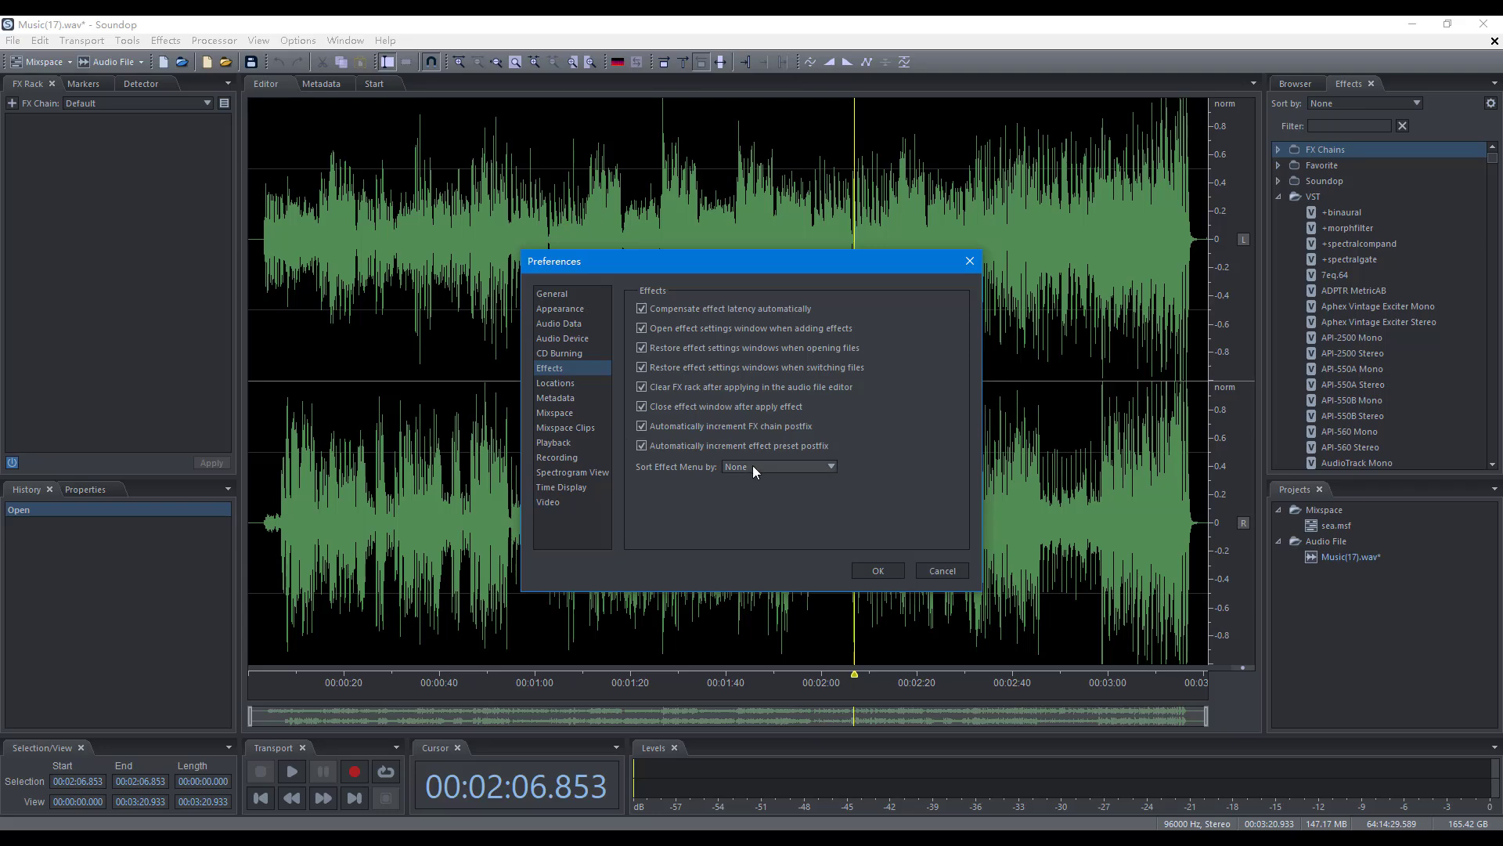
pyautogui.click(753, 466)
pyautogui.click(759, 494)
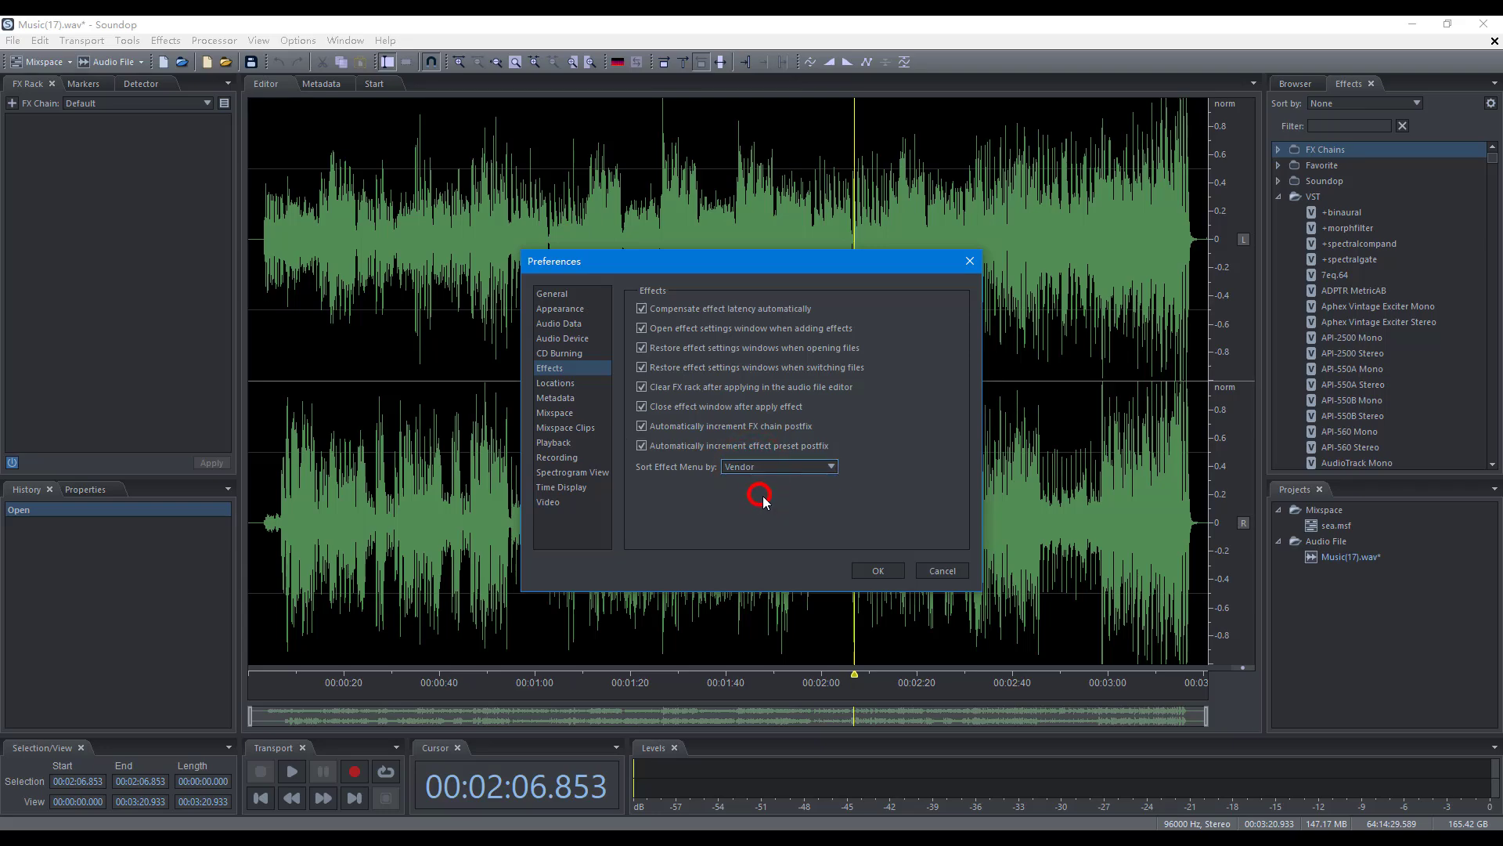
pyautogui.click(874, 571)
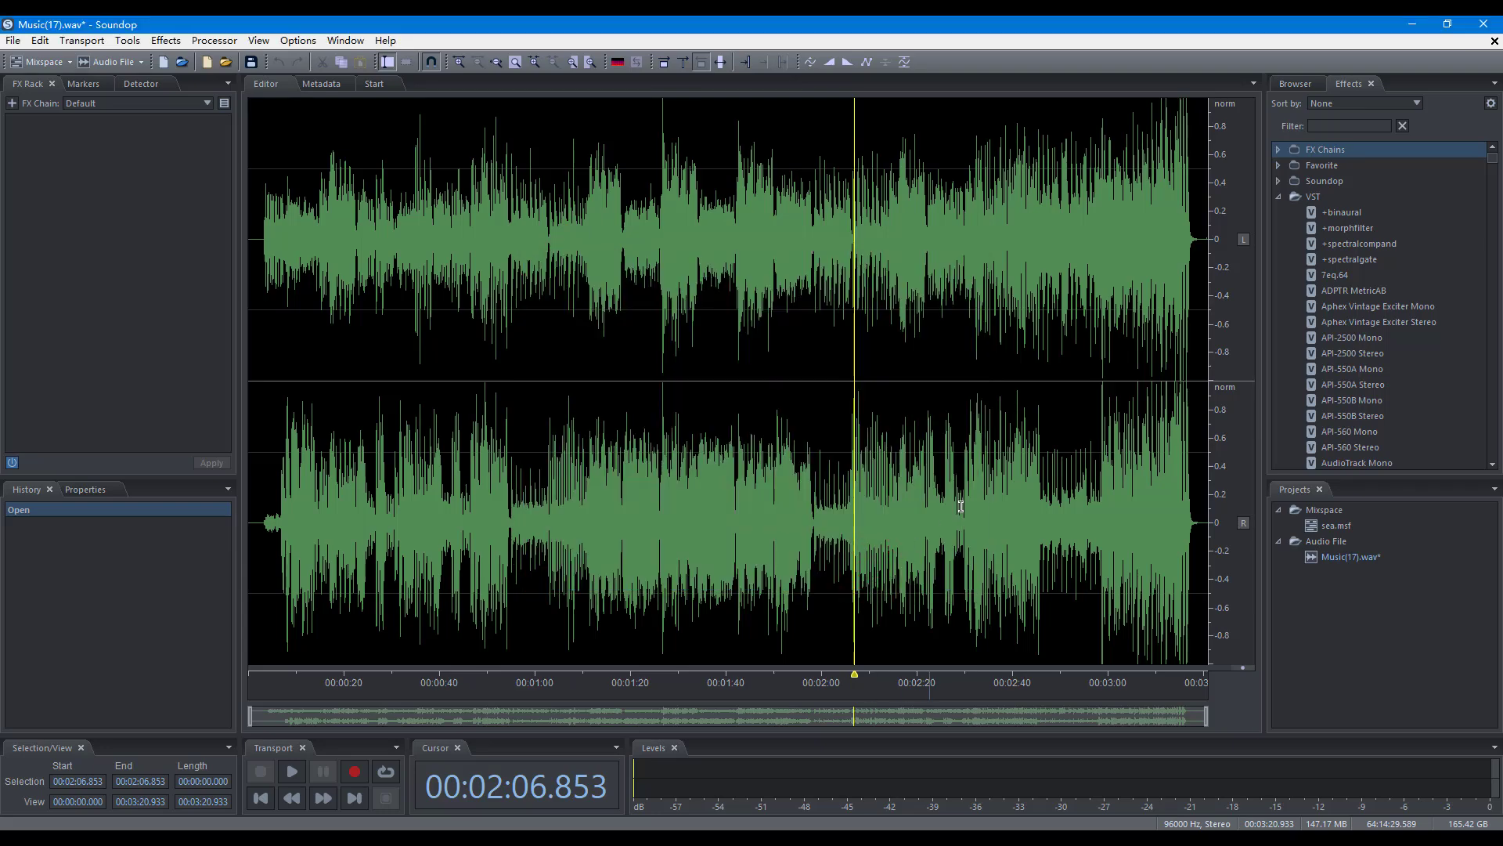
pyautogui.click(1356, 105)
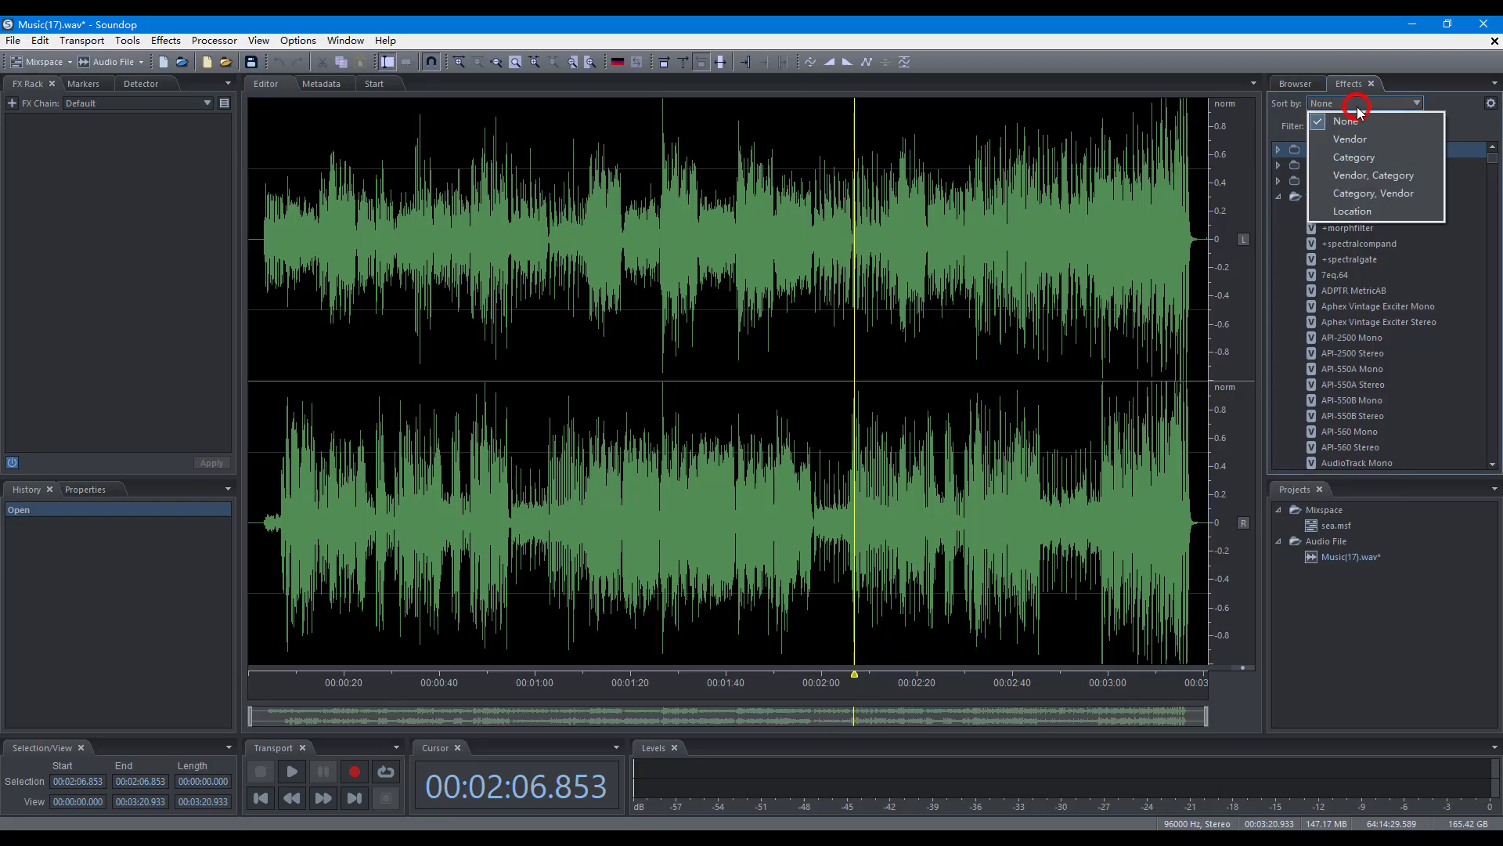
pyautogui.click(1360, 156)
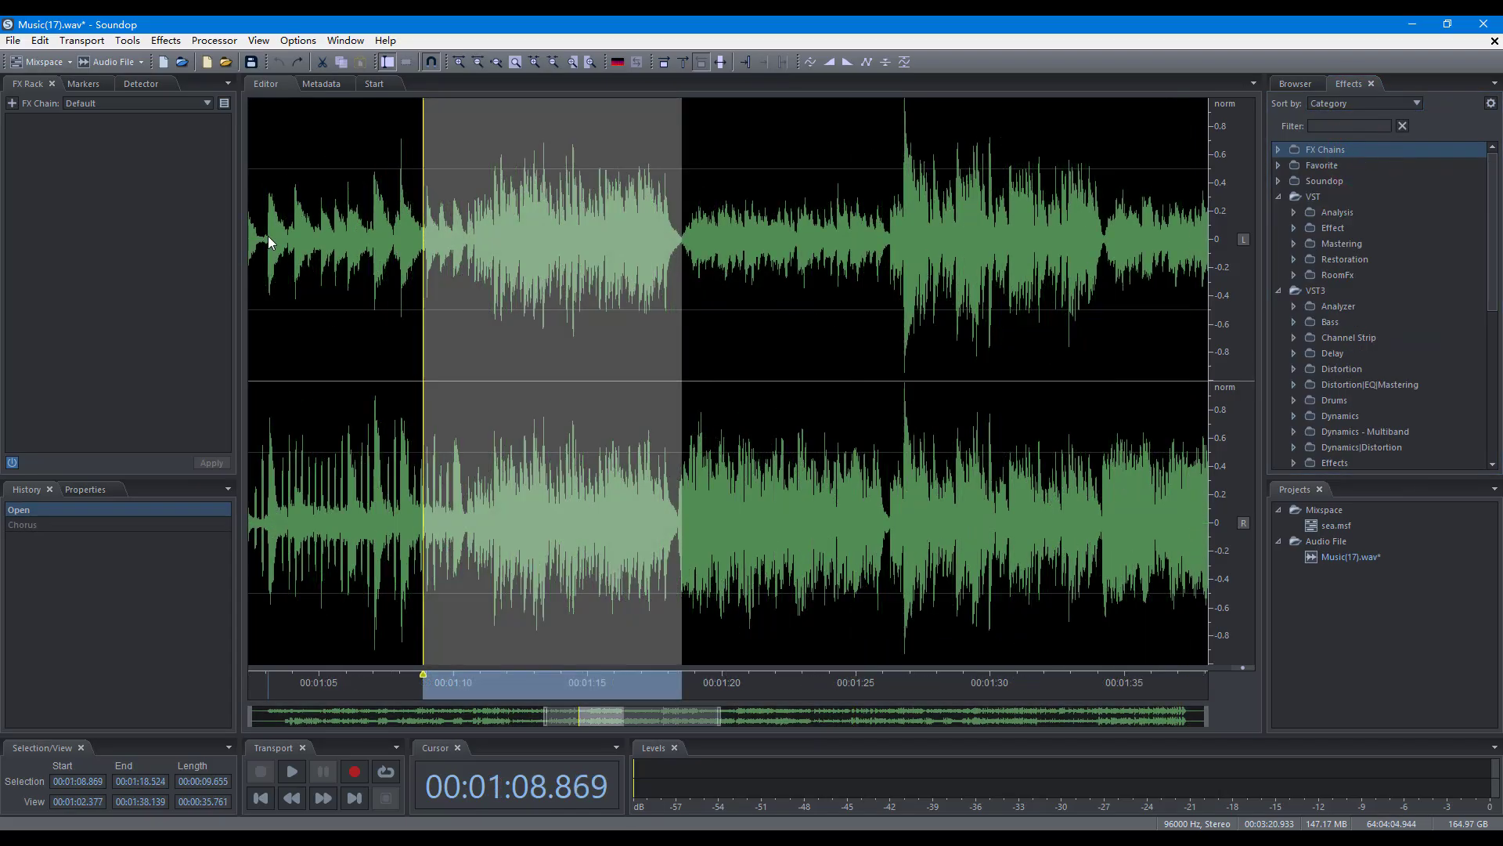
# Apply the Chorus effect with its existing settings to the selected section of Music(17).wav.
pyautogui.click(165, 40)
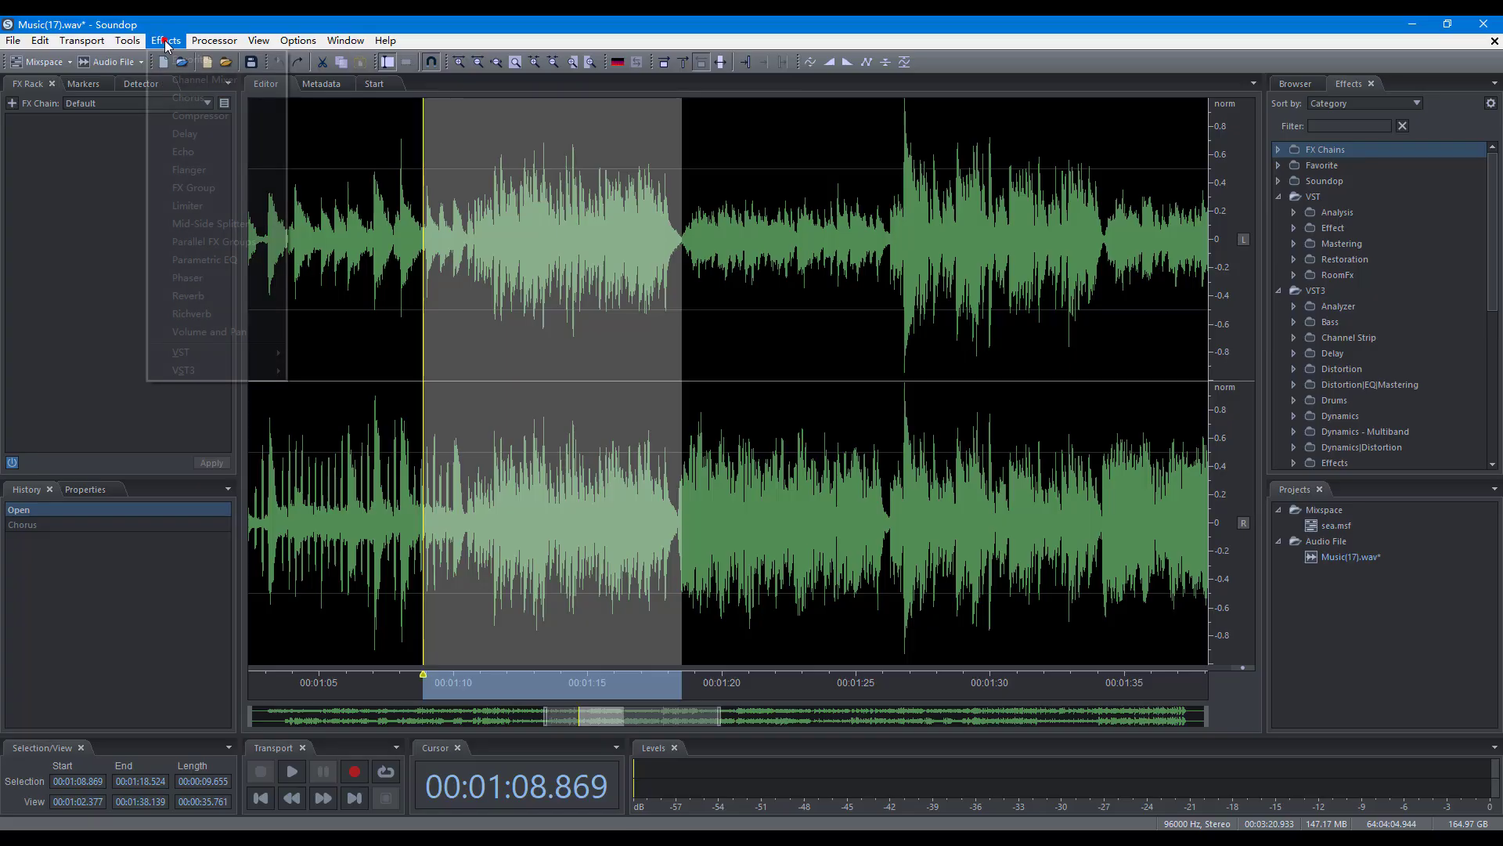
pyautogui.click(211, 97)
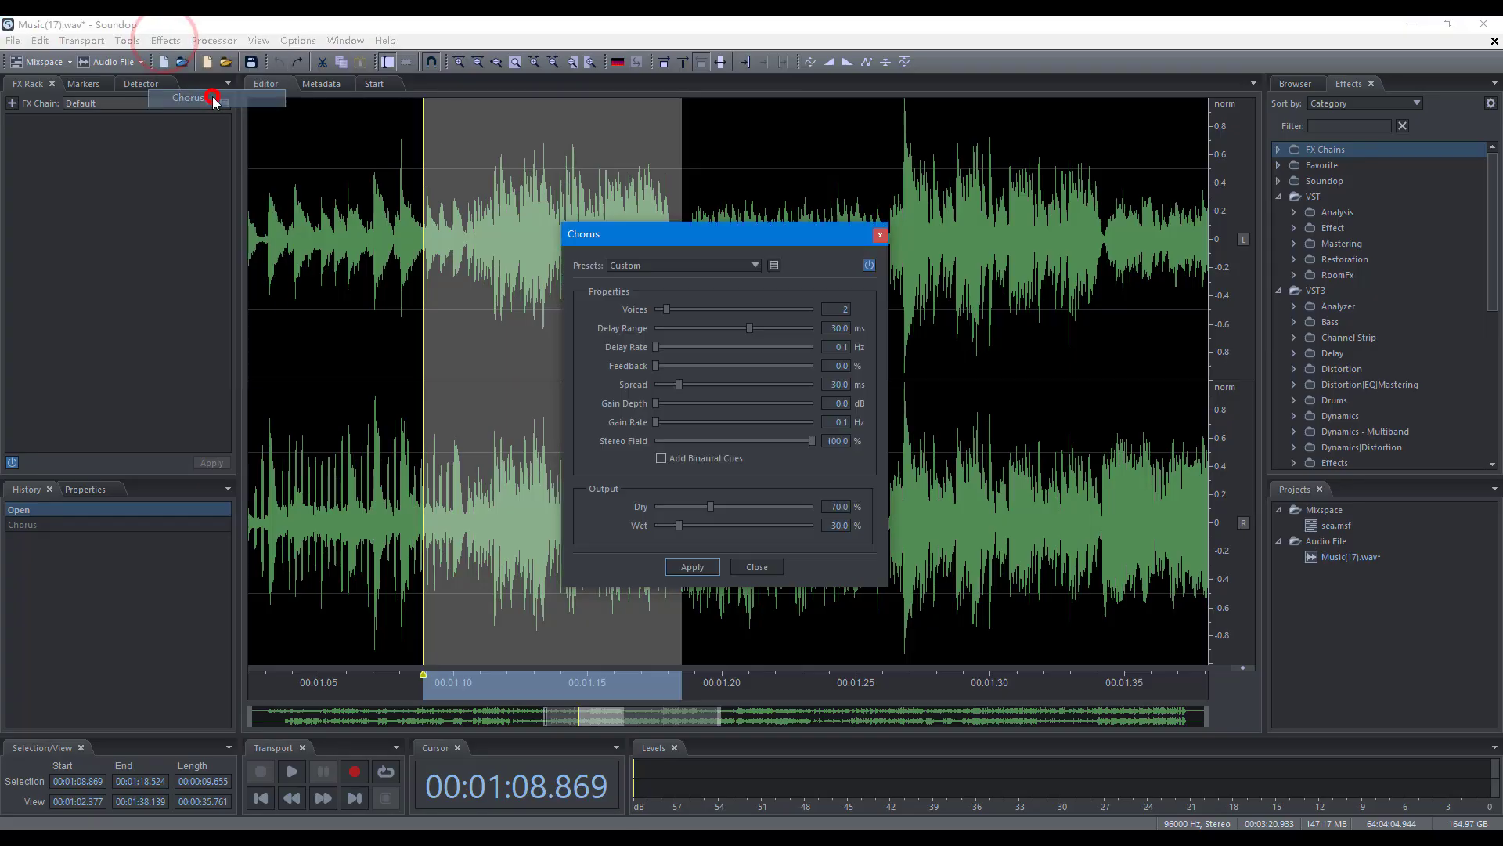
pyautogui.click(684, 573)
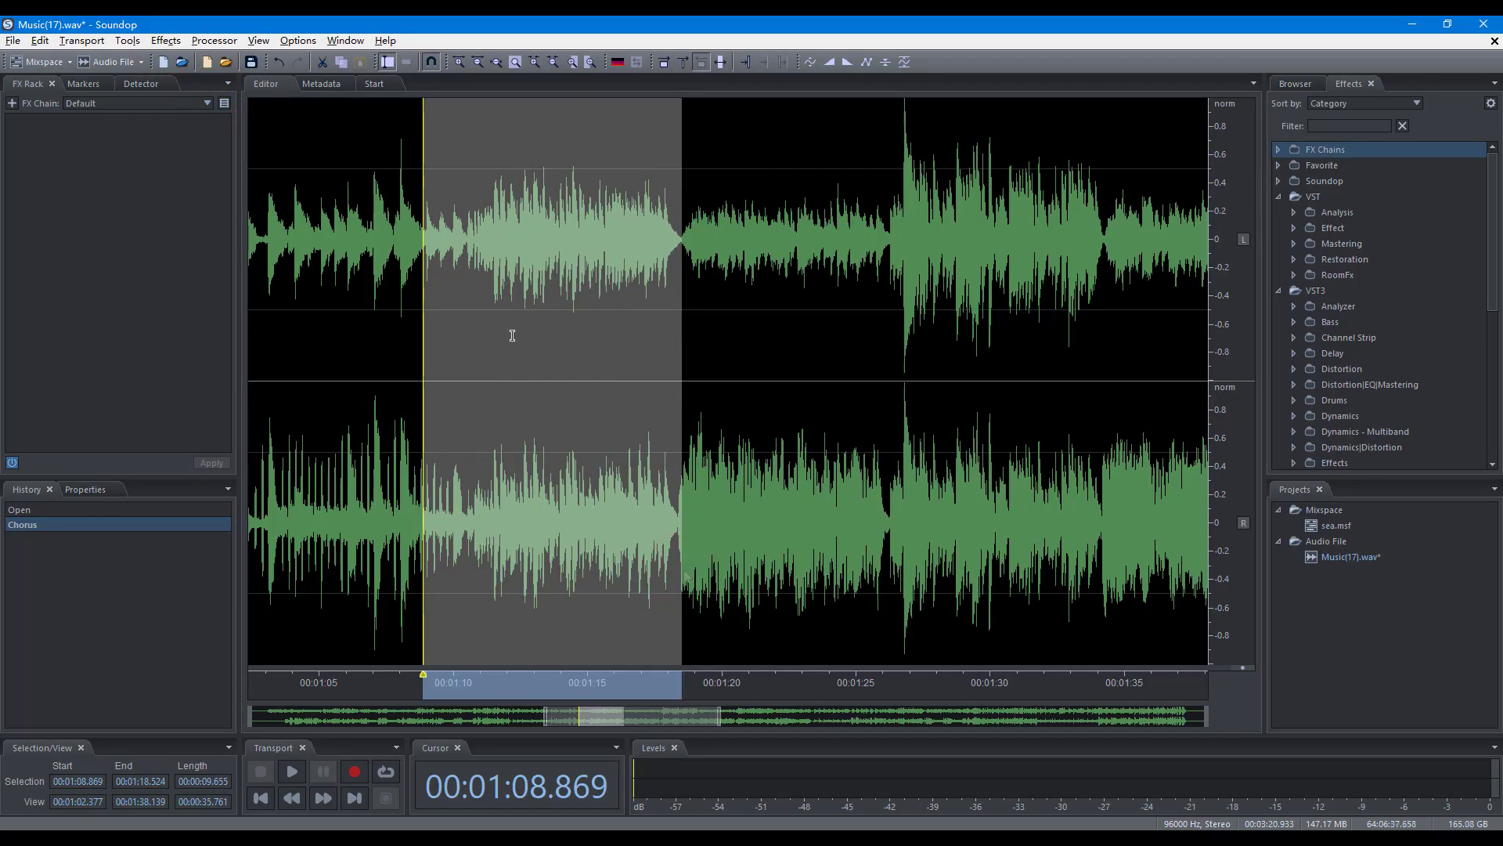
# View the keyboard shortcuts in the Effects category, and apply Chorus to the selected audio a second time.
pyautogui.hotkey('alt', 'k')
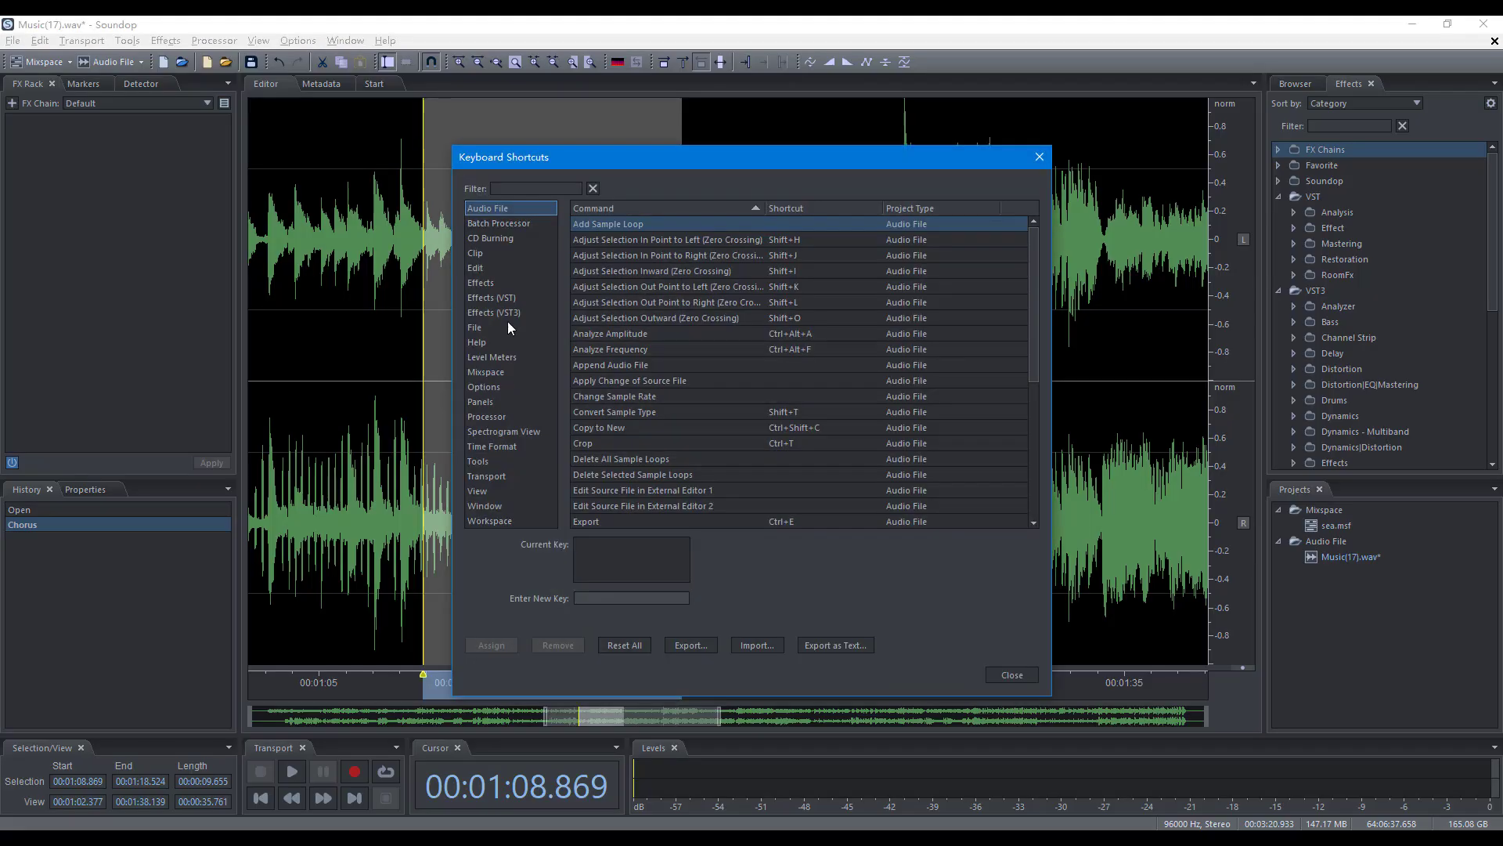
pyautogui.click(480, 282)
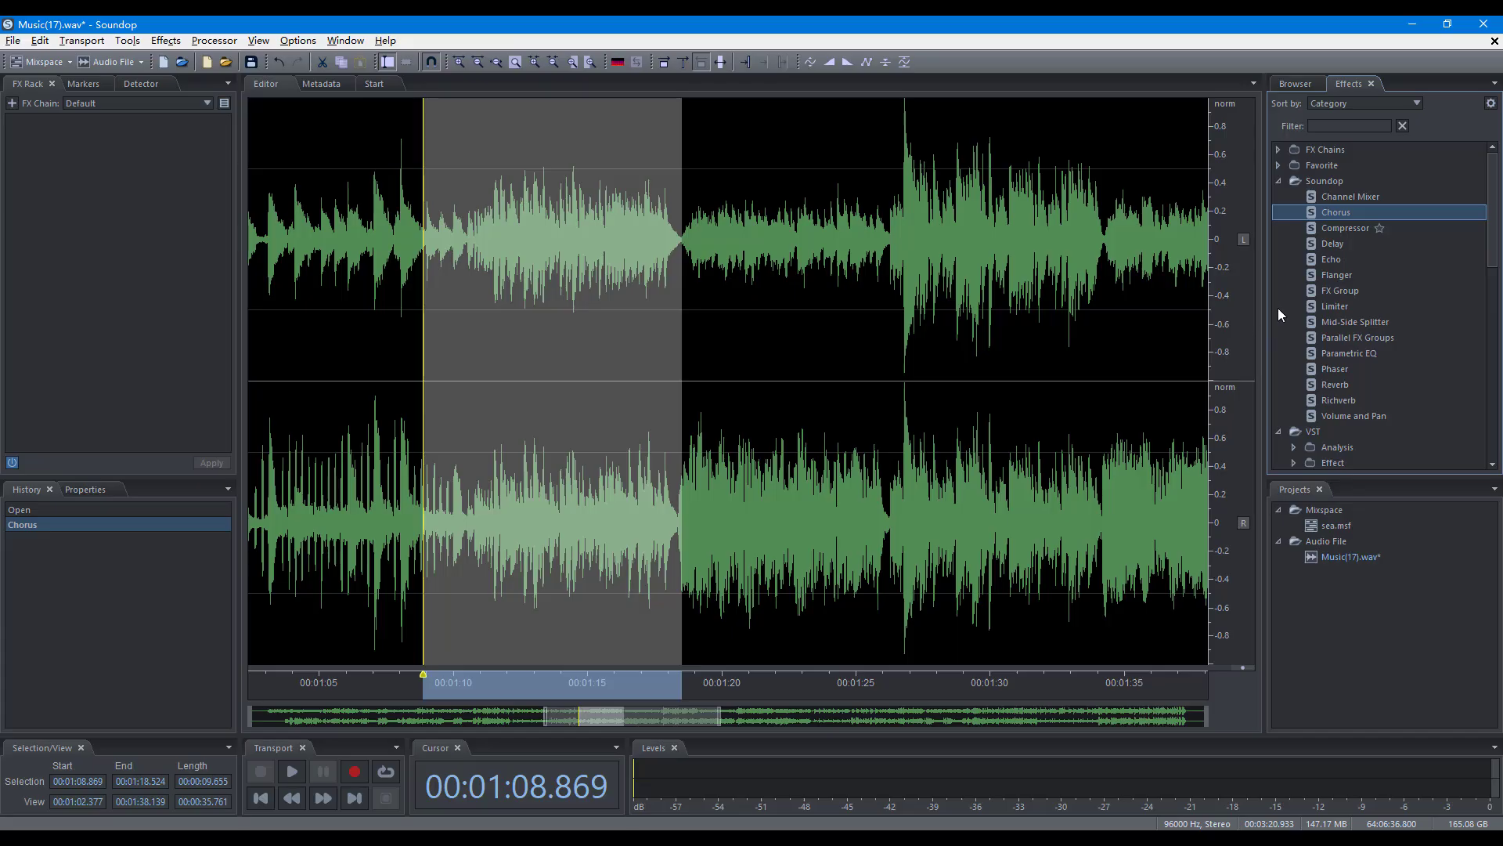
pyautogui.doubleClick(1337, 213)
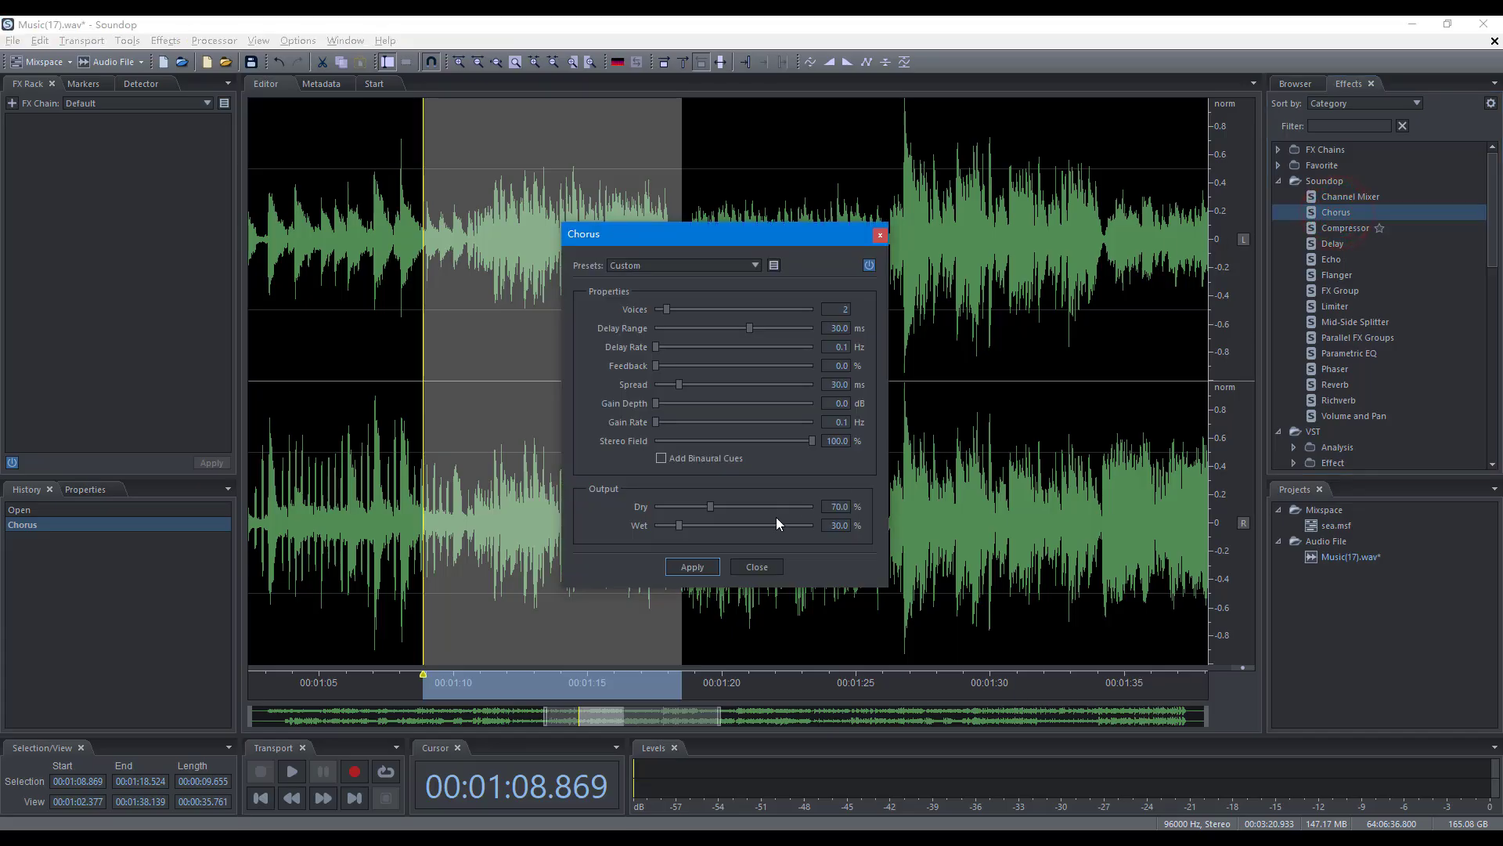
pyautogui.click(691, 566)
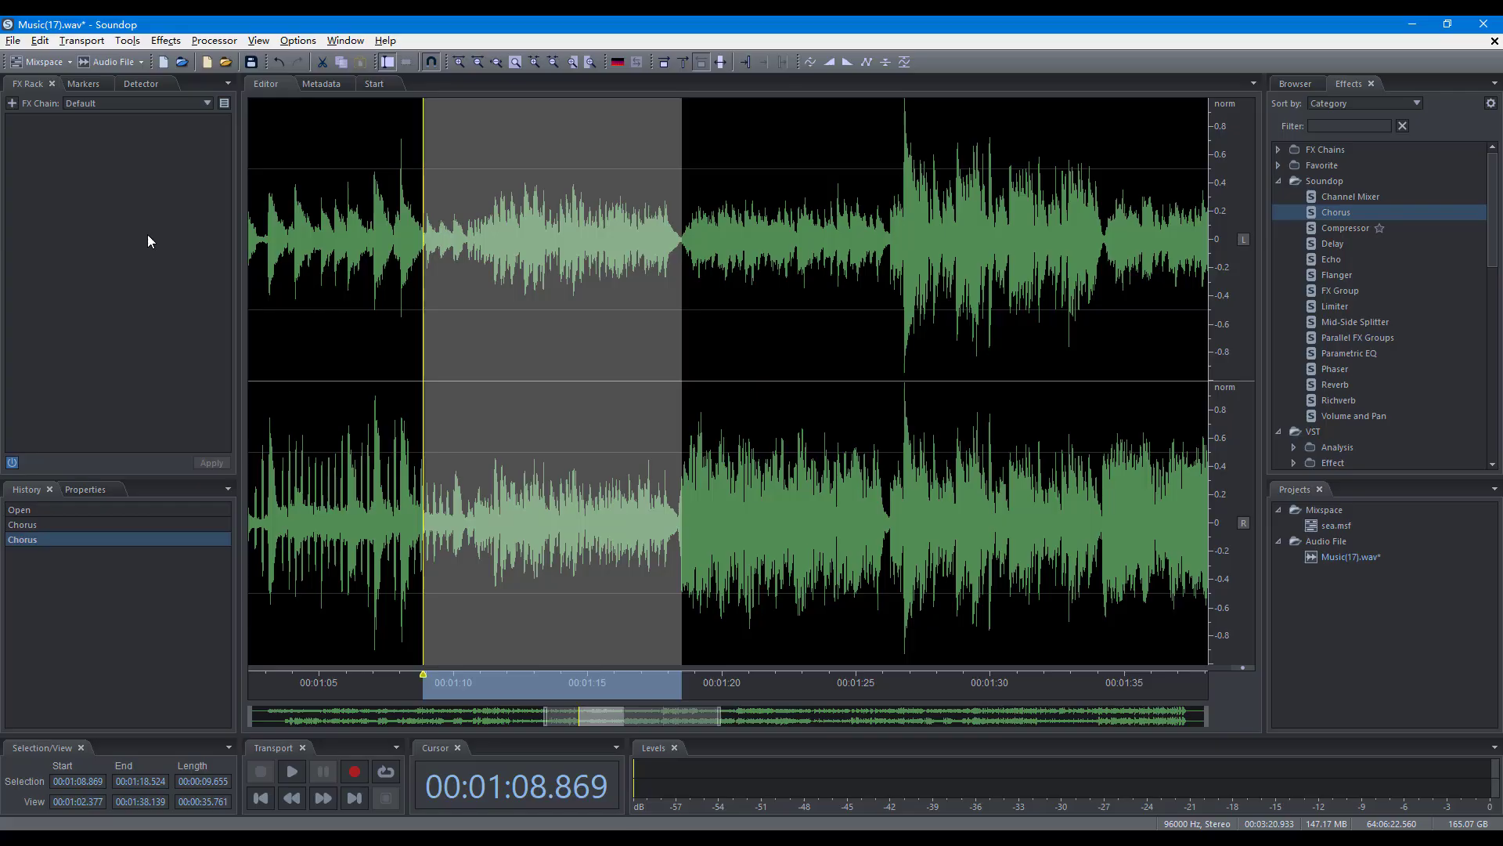
# Add Chorus and Compressor to the audio file's FX rack.
pyautogui.click(12, 103)
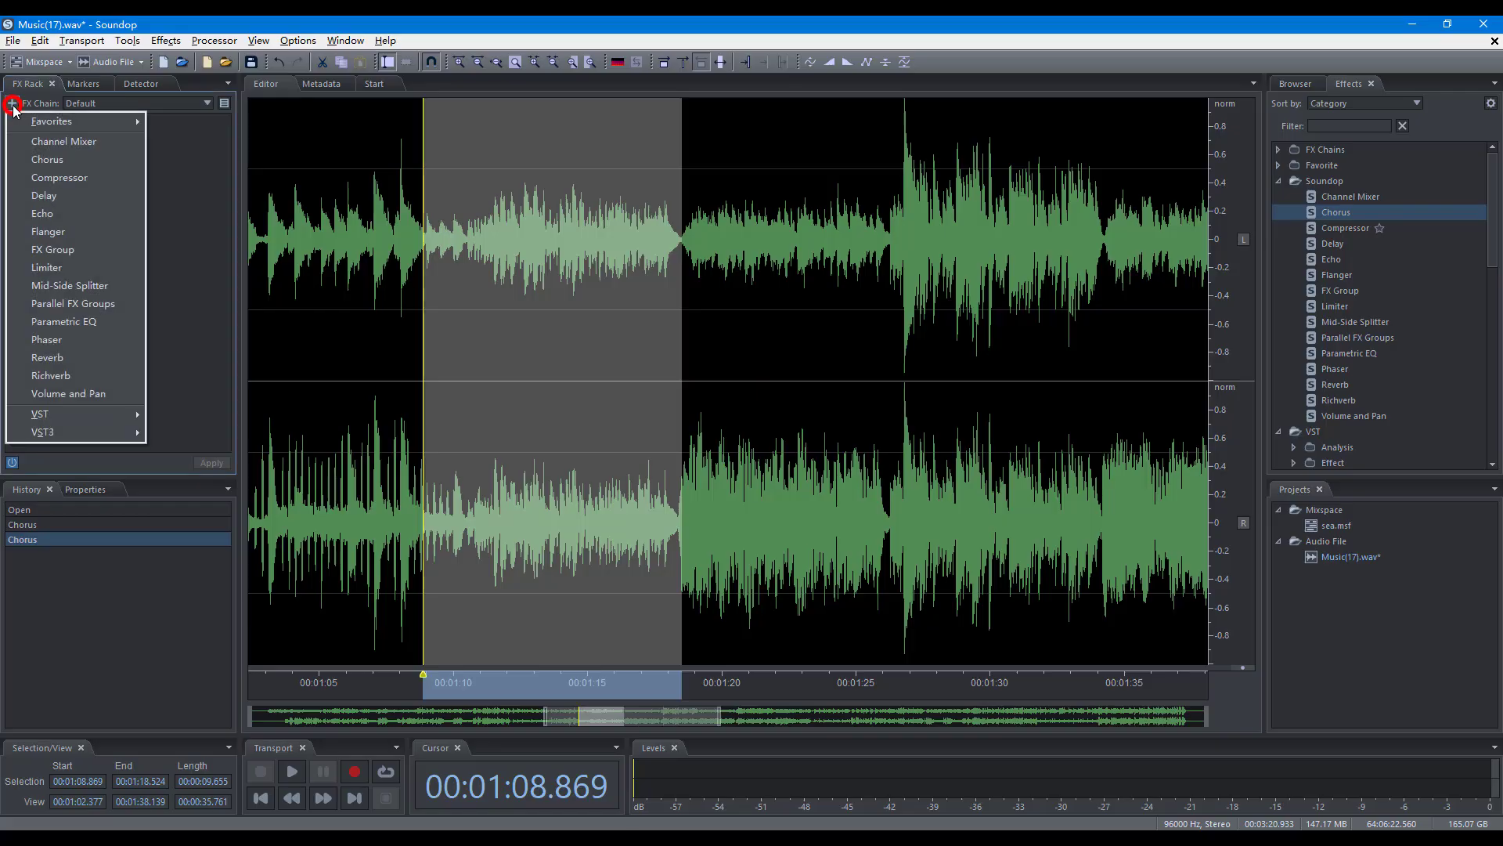
pyautogui.click(44, 157)
pyautogui.click(13, 103)
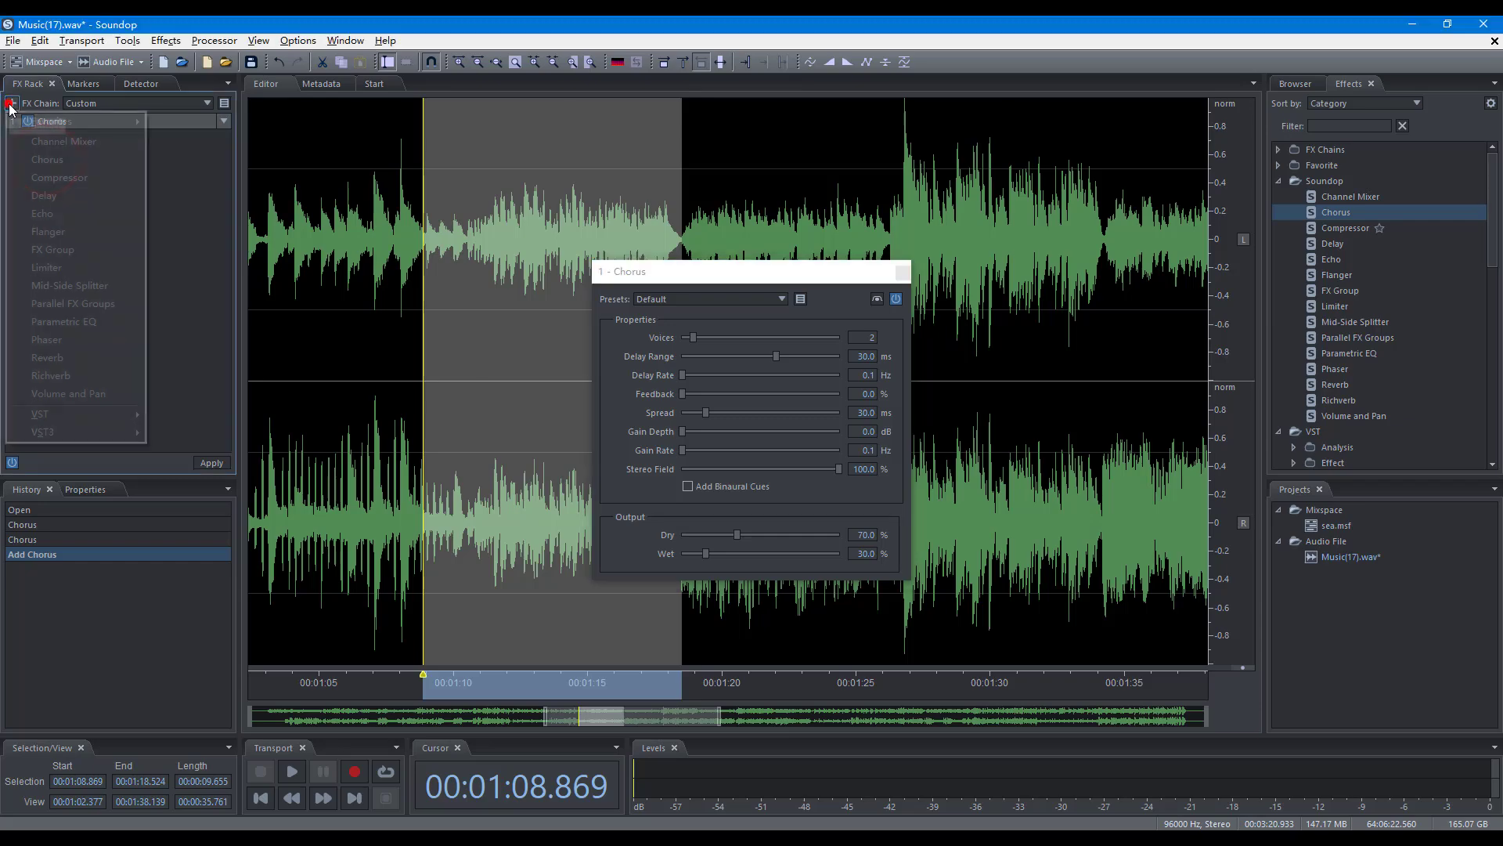
pyautogui.click(39, 173)
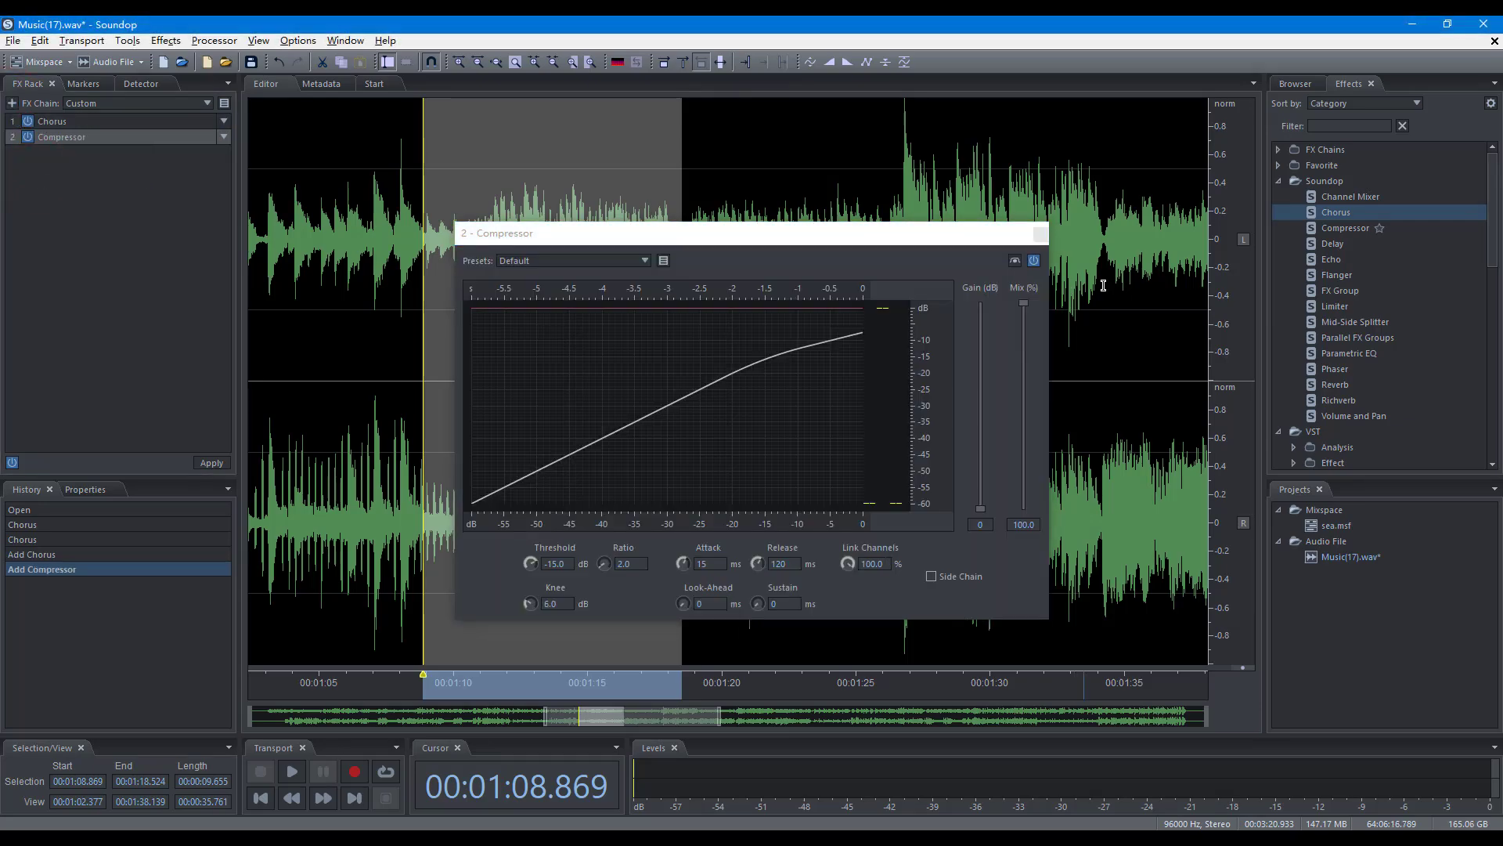
# Add Delay and Flanger from the Effects list to the audio file's FX rack and close the Flanger settings.
pyautogui.moveTo(1328, 244); pyautogui.dragTo(117, 227)
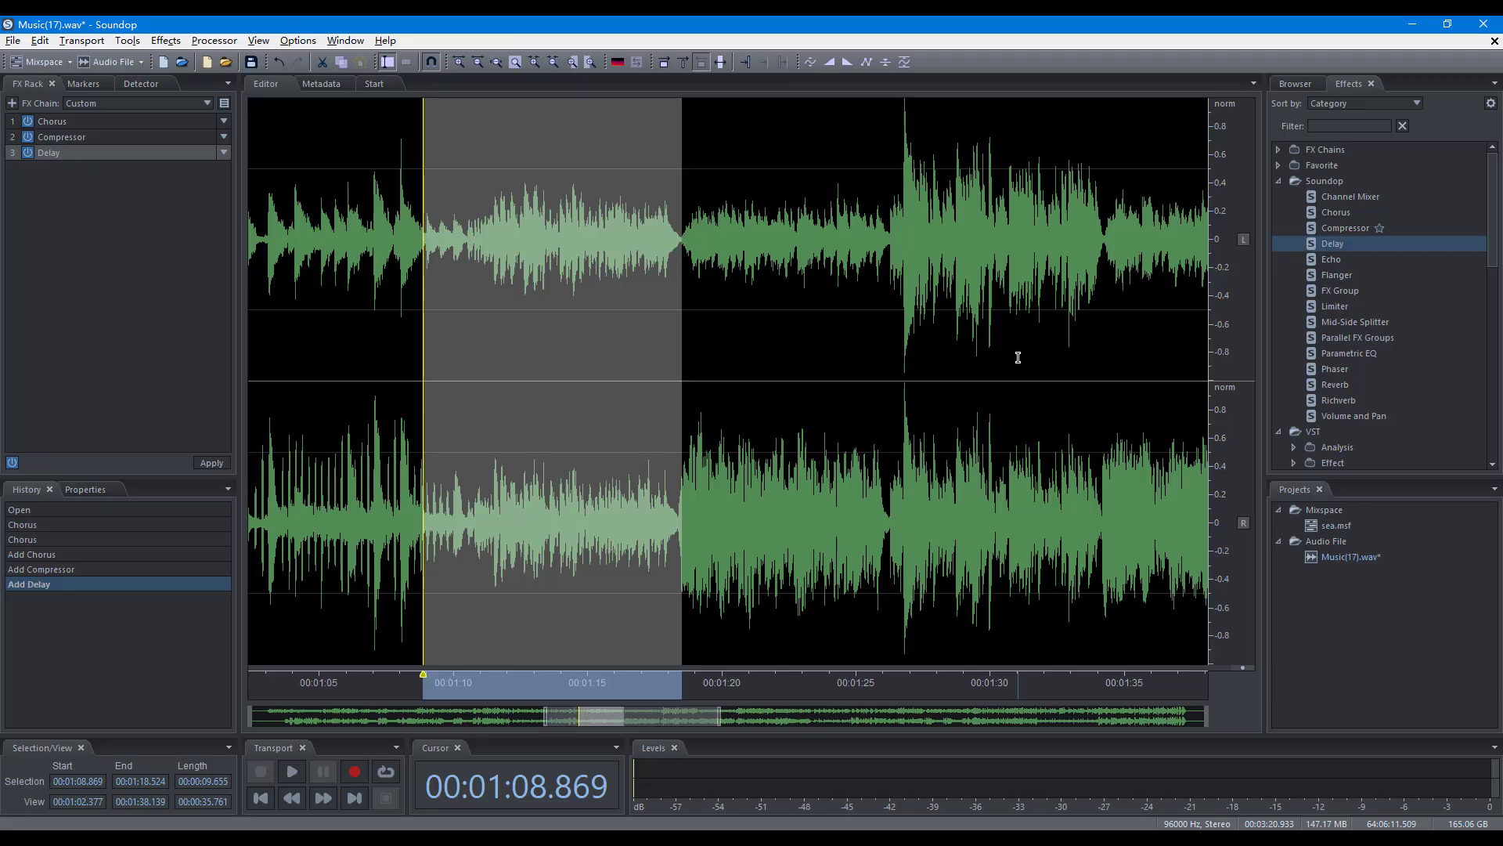
pyautogui.moveTo(1323, 275); pyautogui.dragTo(825, 303)
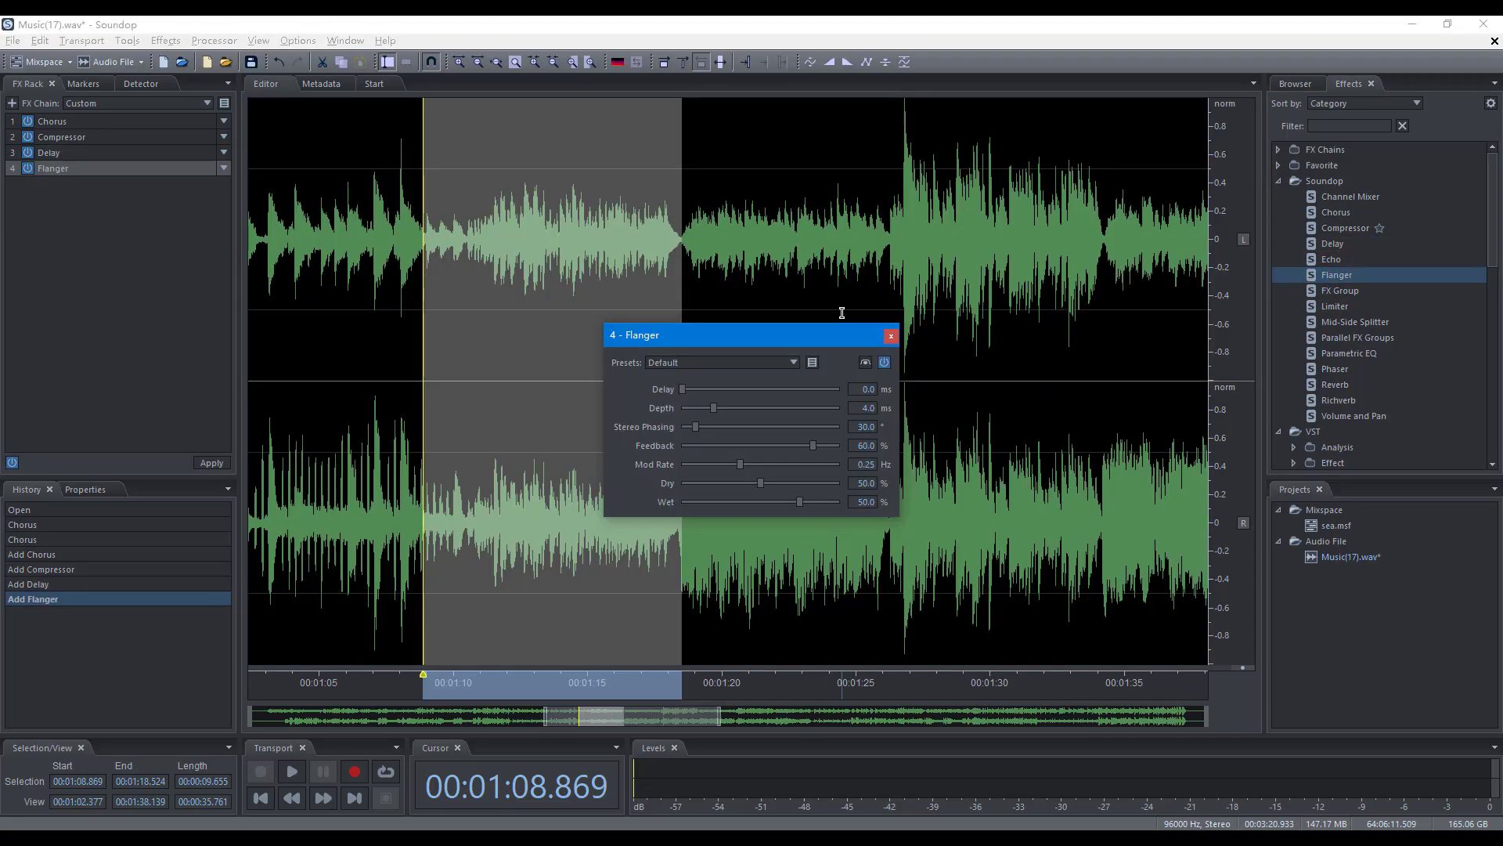
pyautogui.click(890, 335)
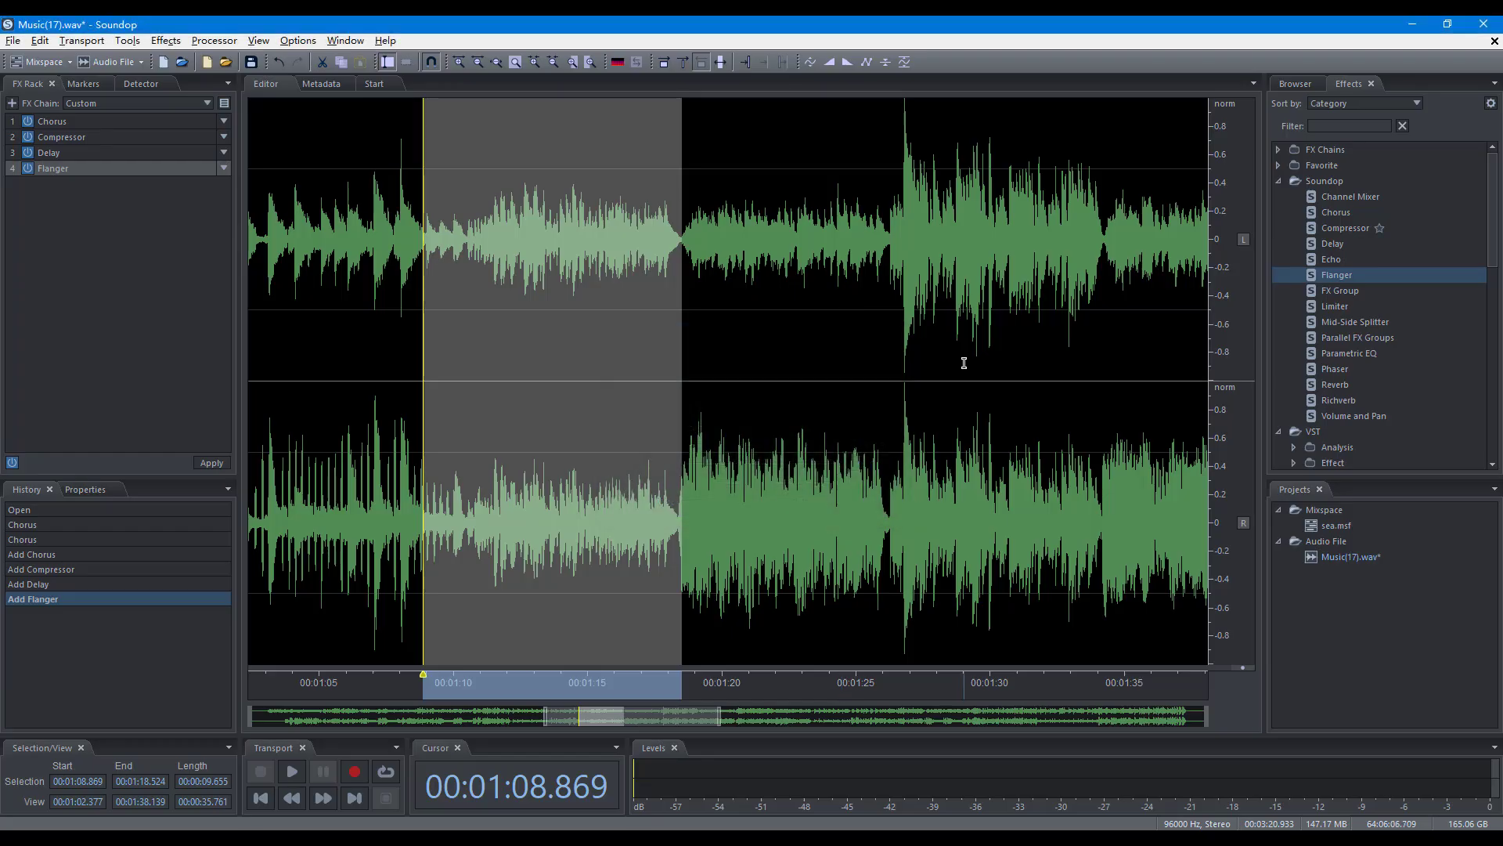
# Change the Effects list's double-click action to Add to FX Rack and add a second Flanger that way.
pyautogui.rightClick(1332, 274)
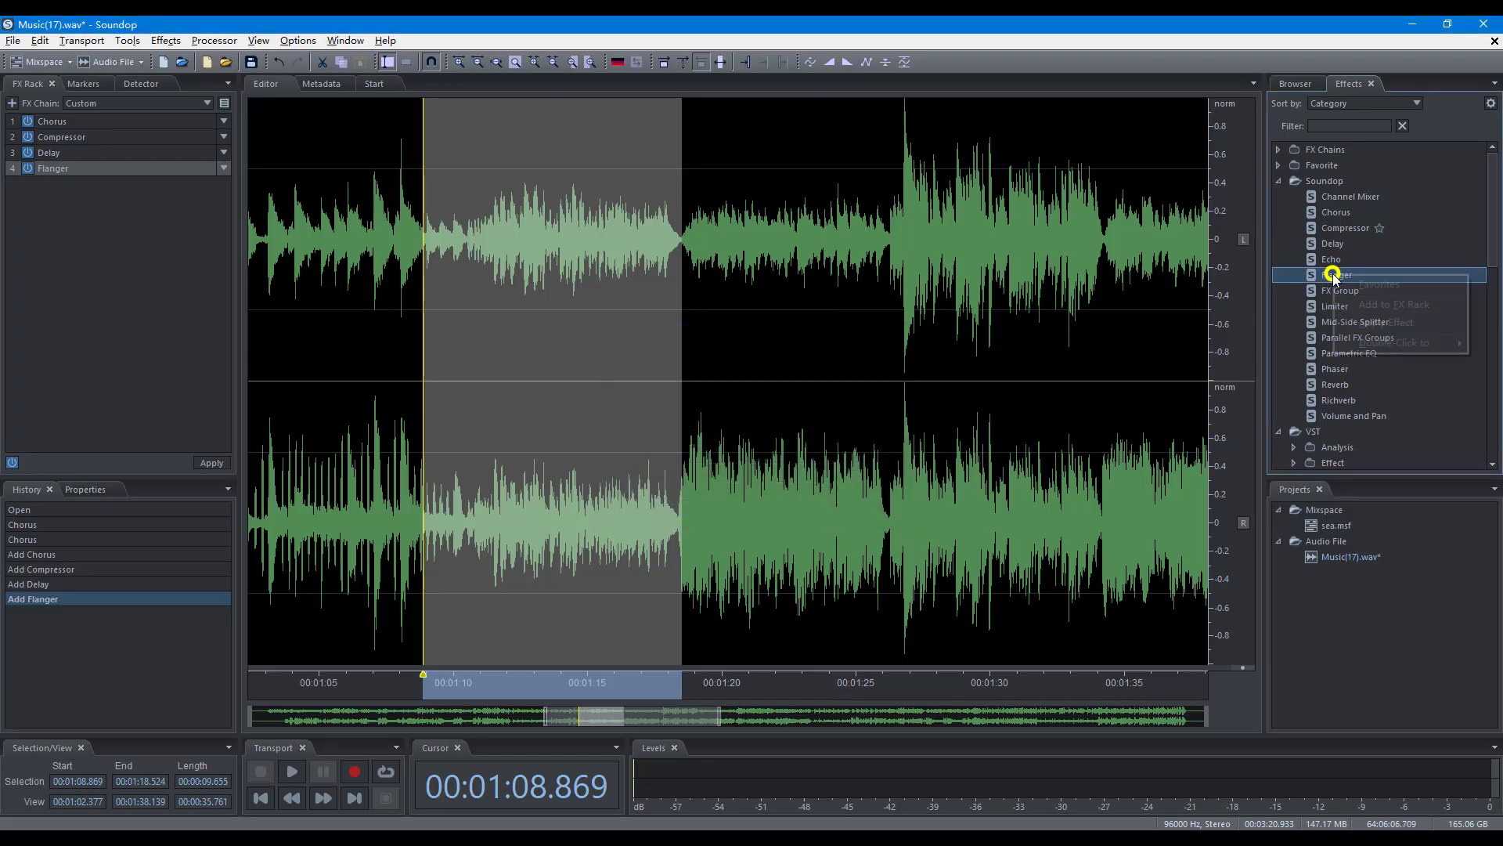
pyautogui.click(1365, 342)
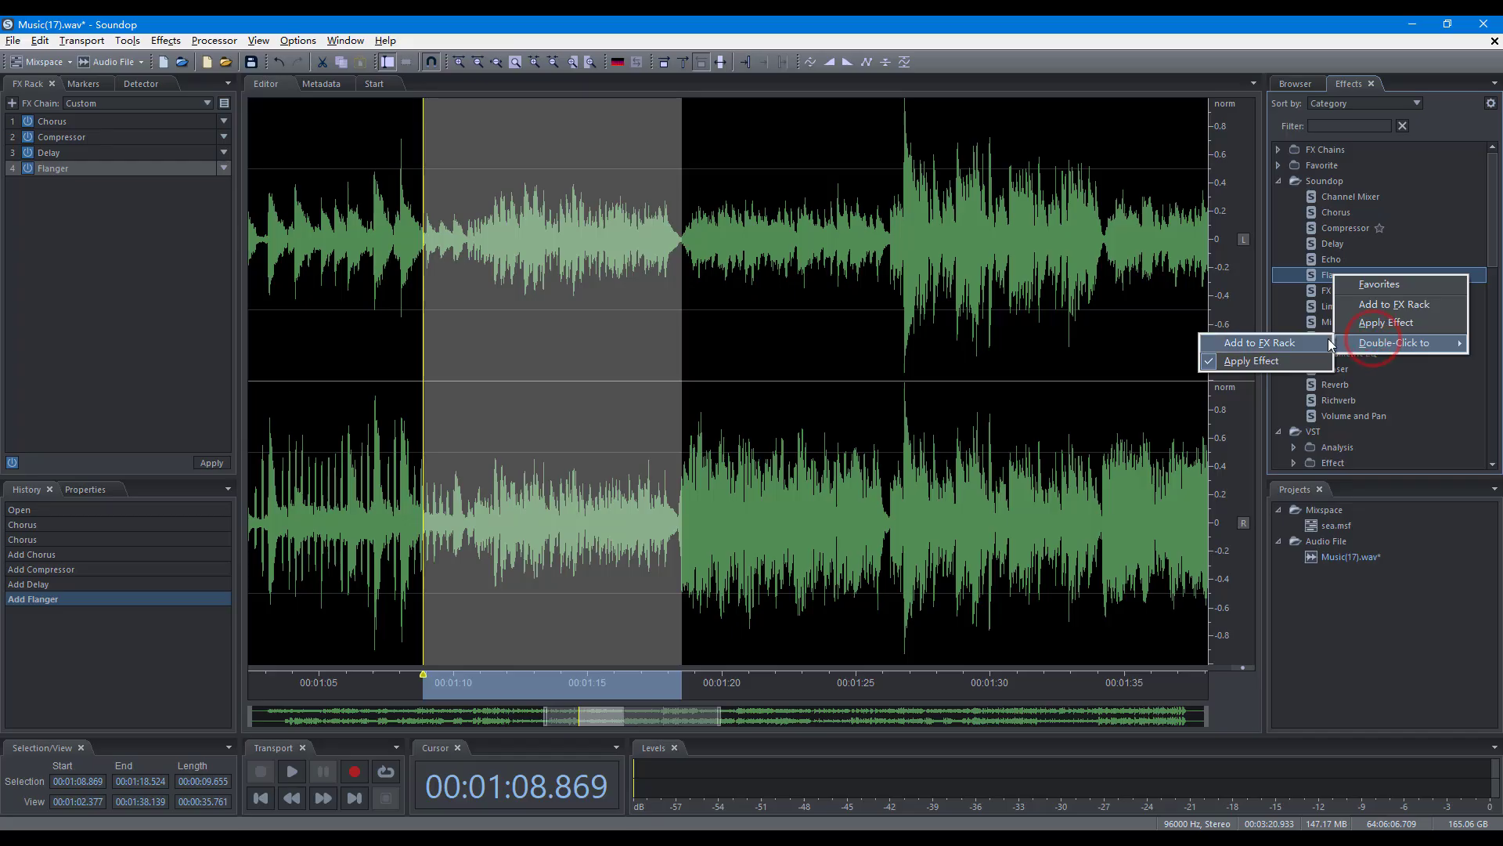
pyautogui.click(1327, 342)
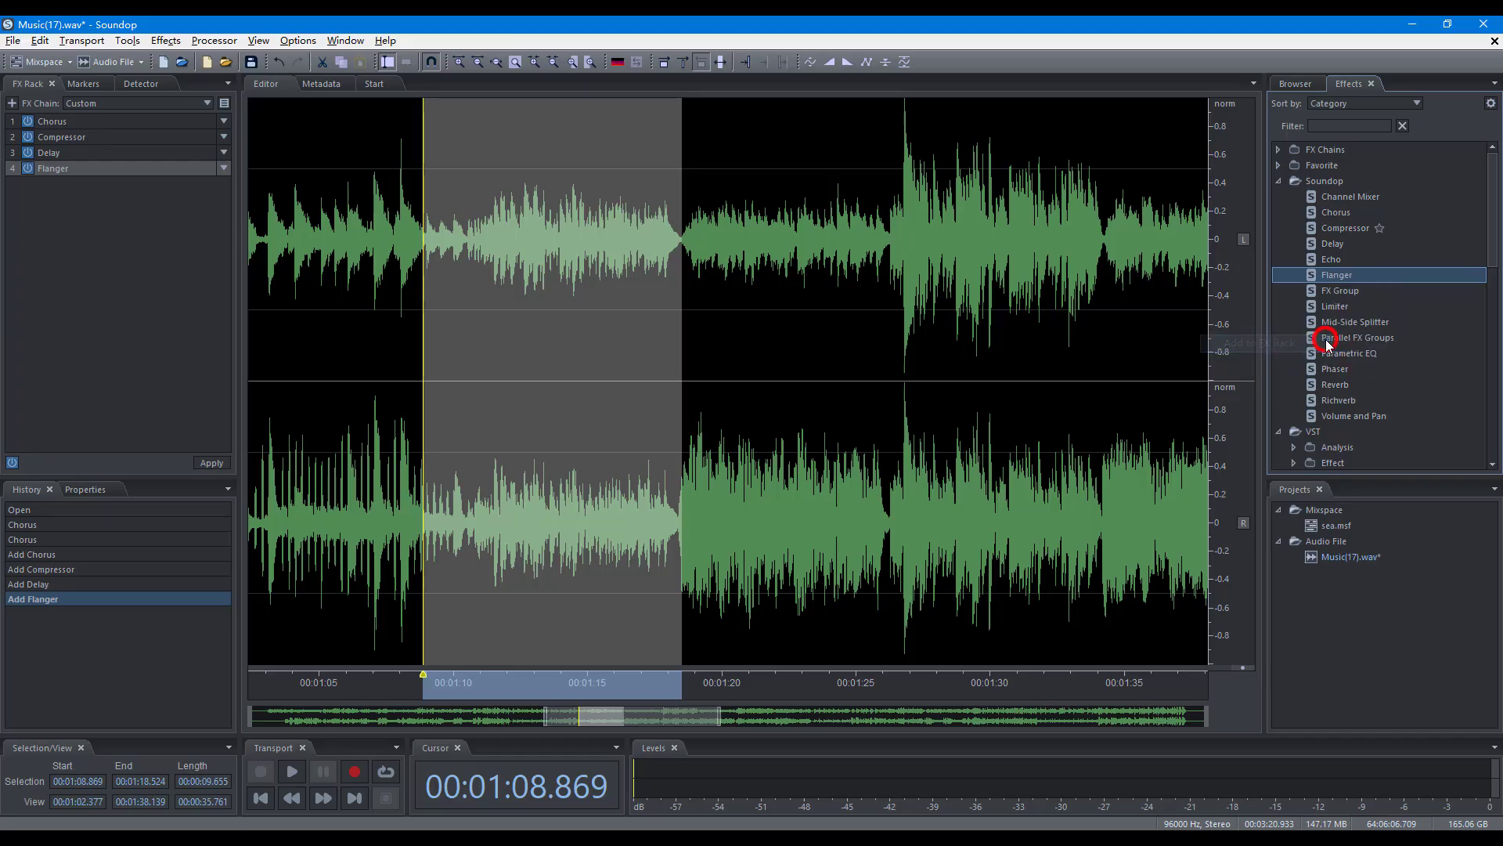
pyautogui.doubleClick(1337, 274)
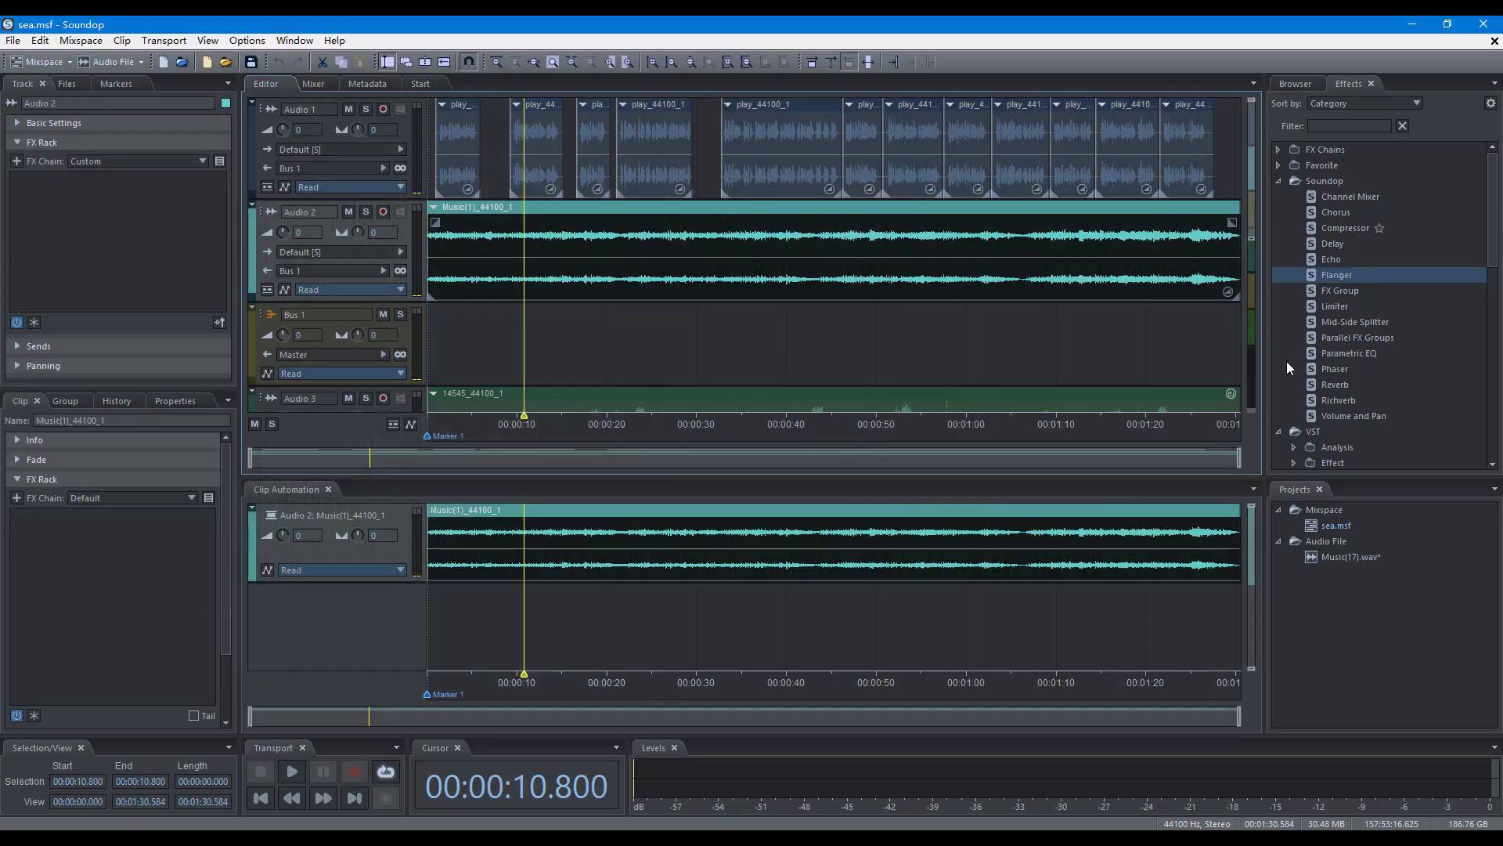
# In sea.msf, add Flanger to the Audio 2 track and Reverb to its Music(1)_44100_1 clip.
pyautogui.moveTo(1330, 277); pyautogui.dragTo(1198, 264)
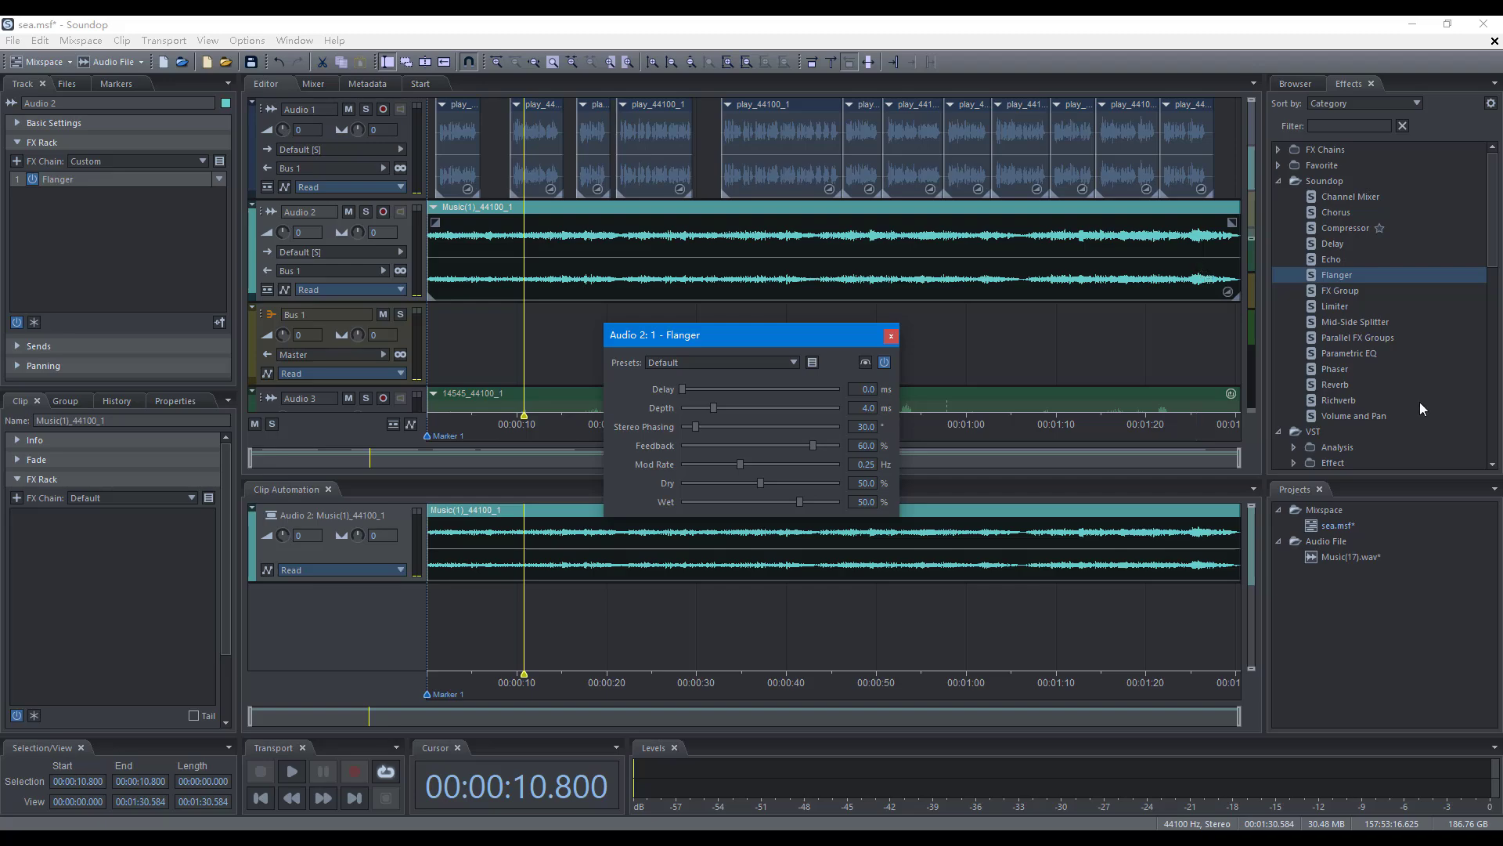
pyautogui.moveTo(1337, 383); pyautogui.dragTo(1021, 564)
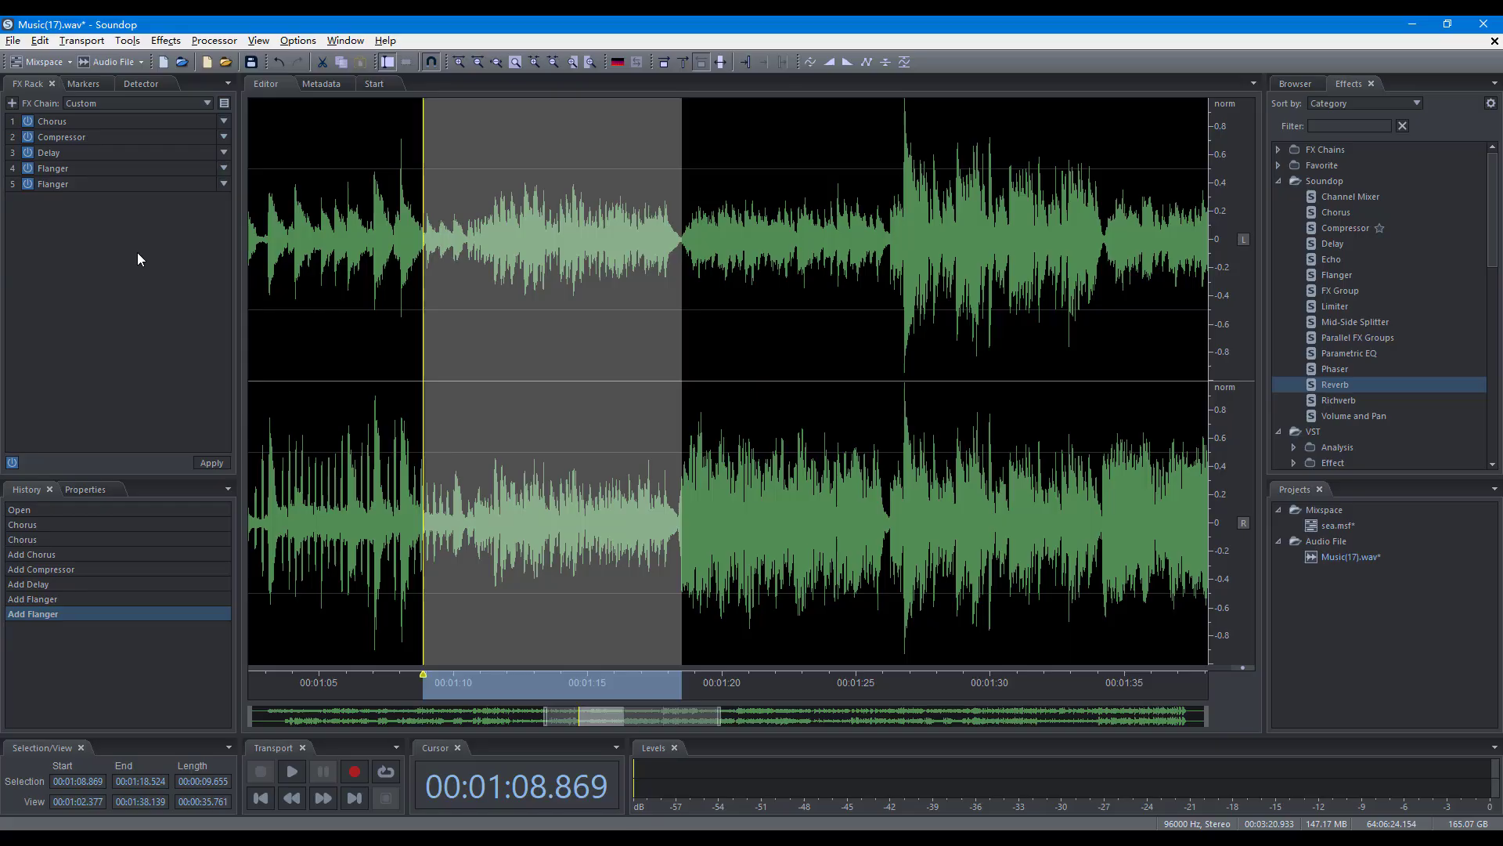
# Load the Backing Vocal FX chain into the rack of Music(17).wav and replace it with the Drifting Voice chain.
pyautogui.click(130, 103)
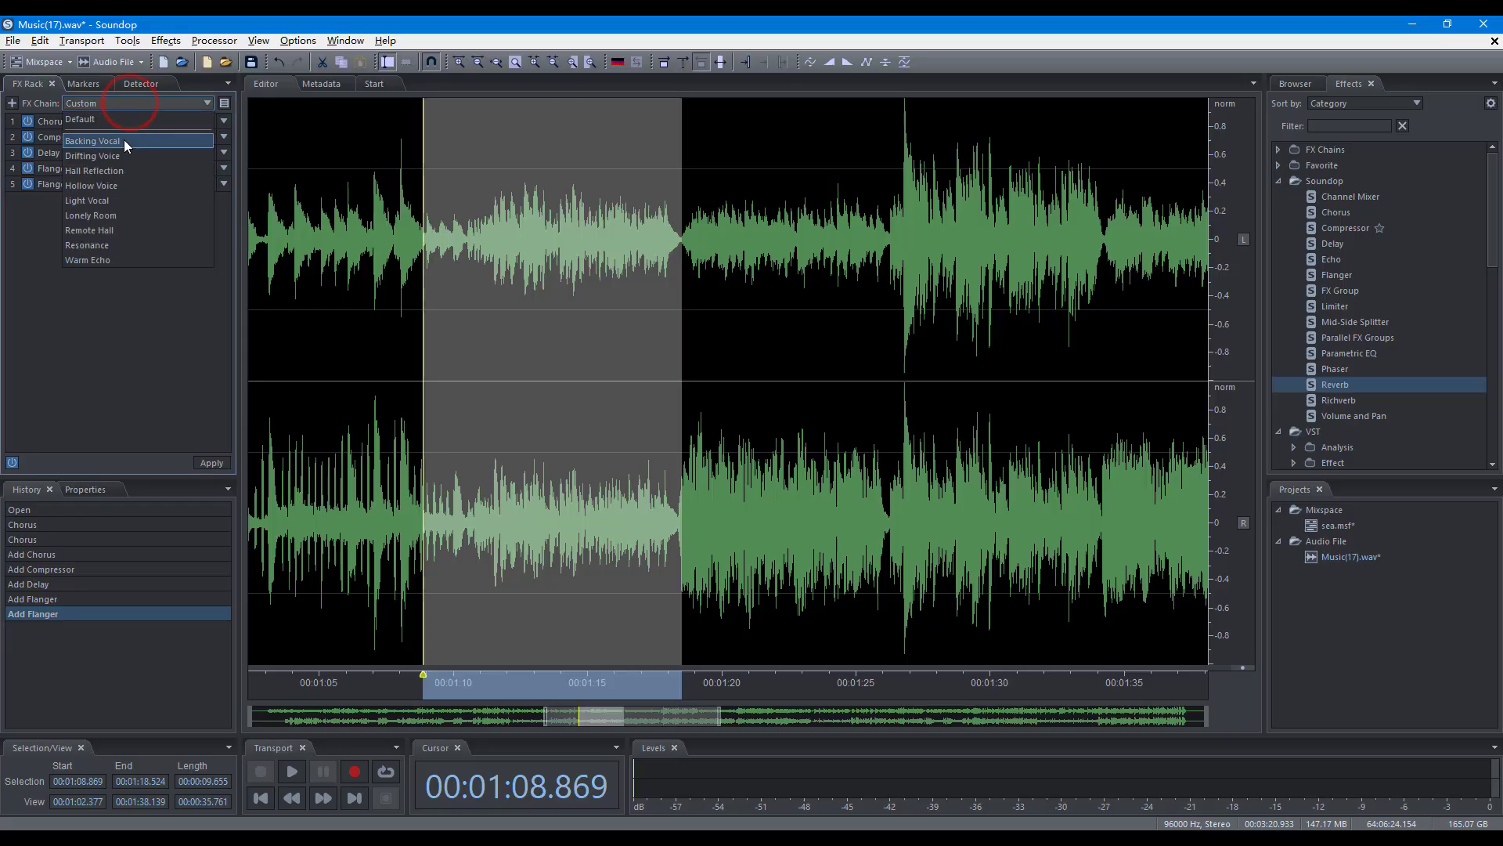
pyautogui.click(124, 140)
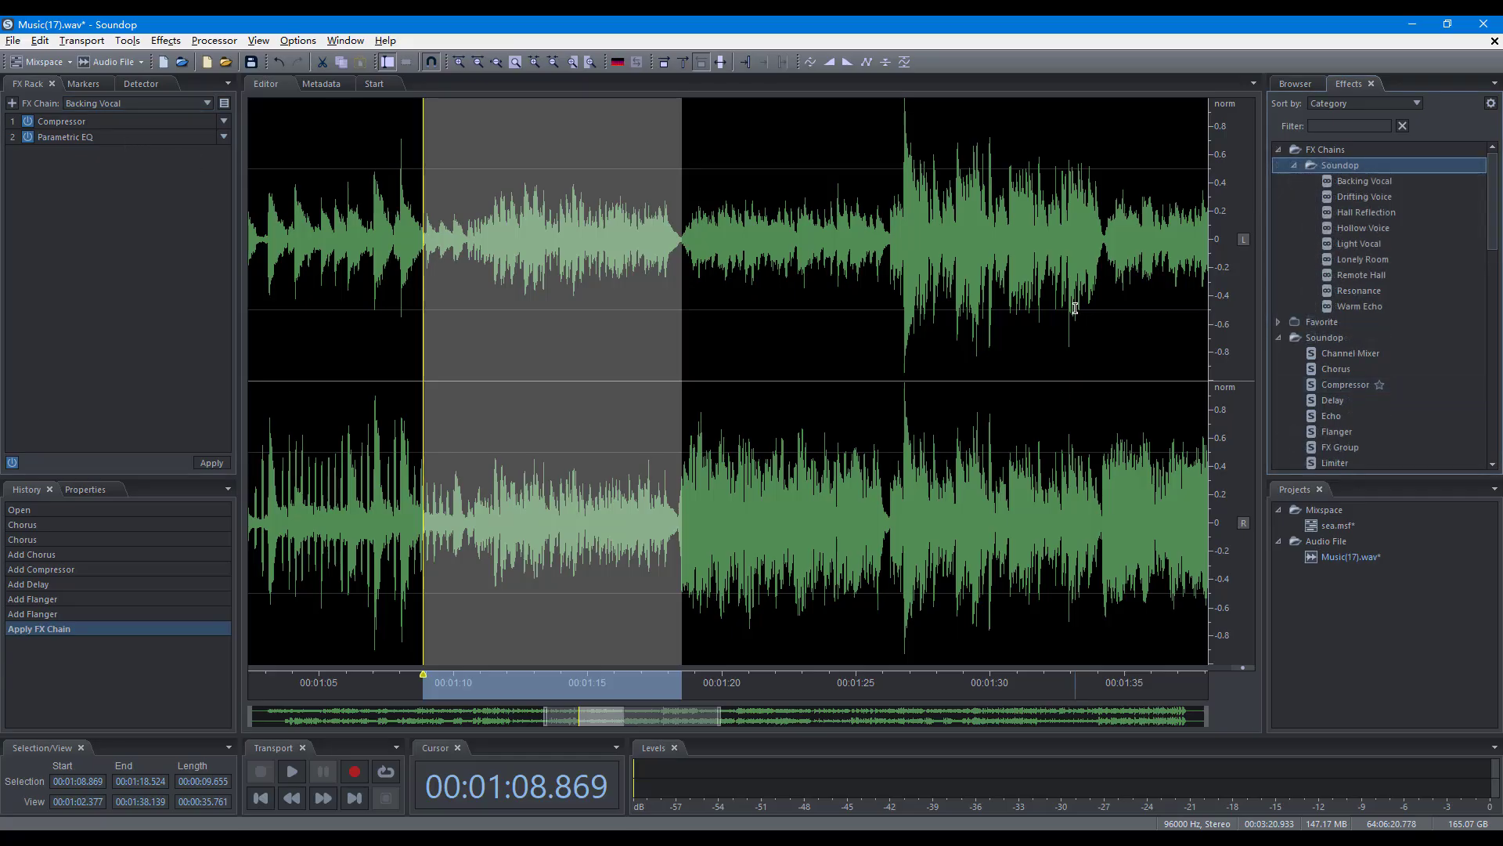
pyautogui.moveTo(1333, 201); pyautogui.dragTo(976, 256)
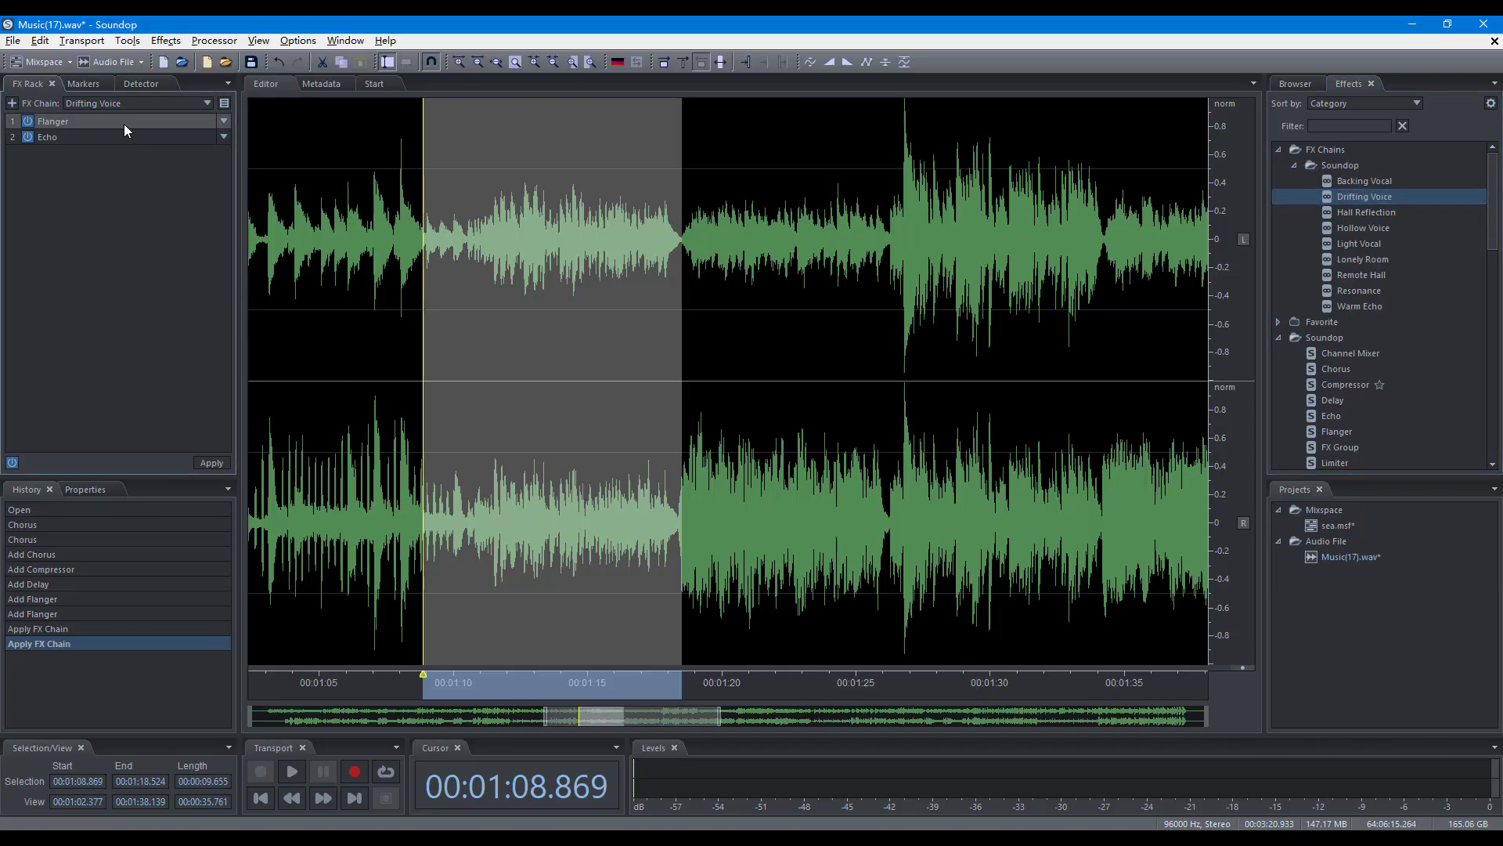
# Open the settings of the Flanger in the Drifting Voice chain.
pyautogui.rightClick(123, 124)
pyautogui.click(139, 135)
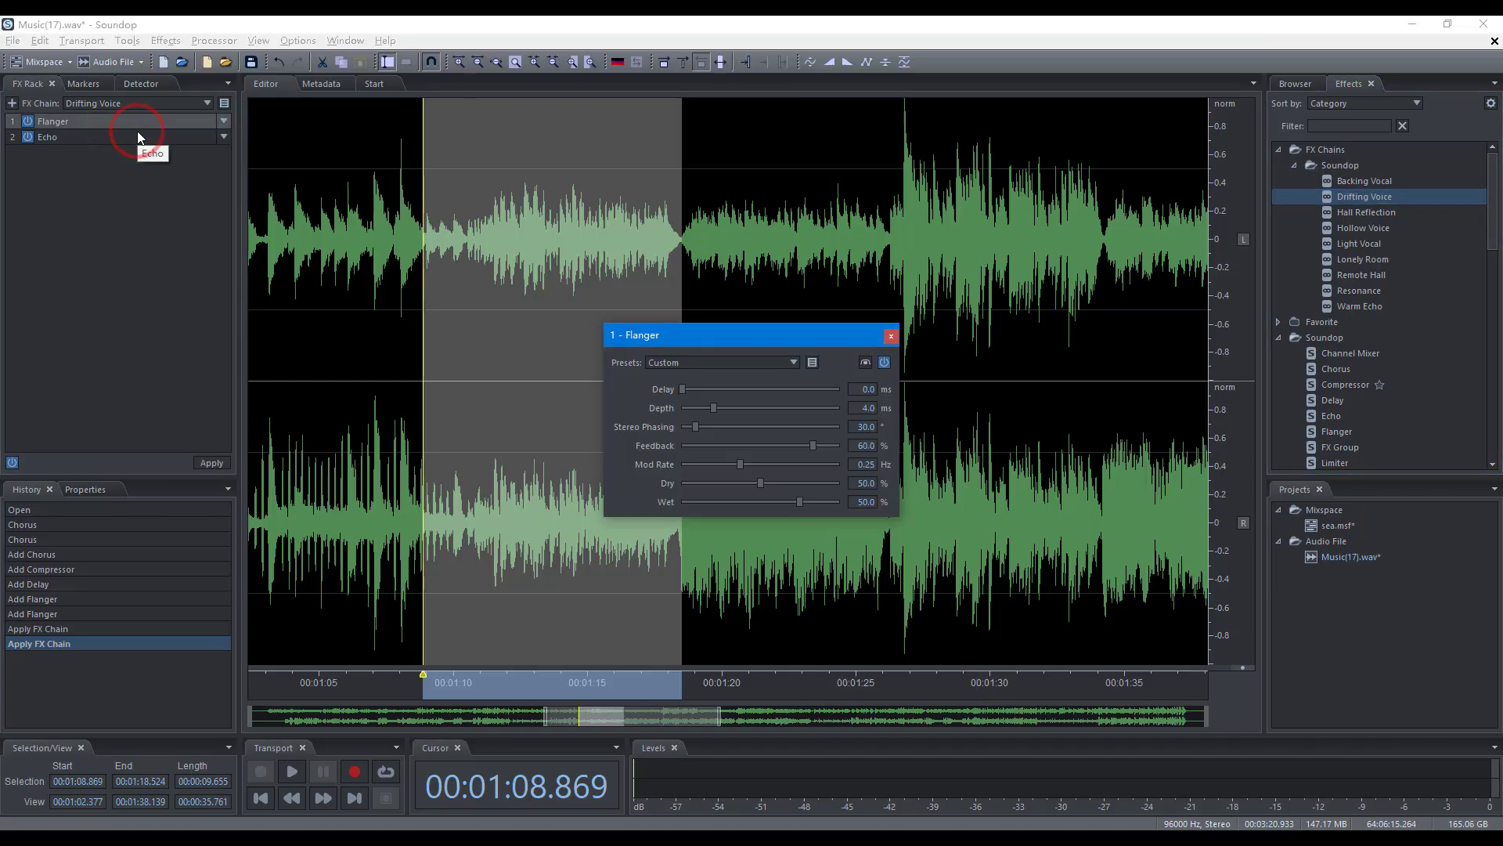
# Duplicate the Flanger in the FX rack and remove the duplicate.
pyautogui.rightClick(136, 122)
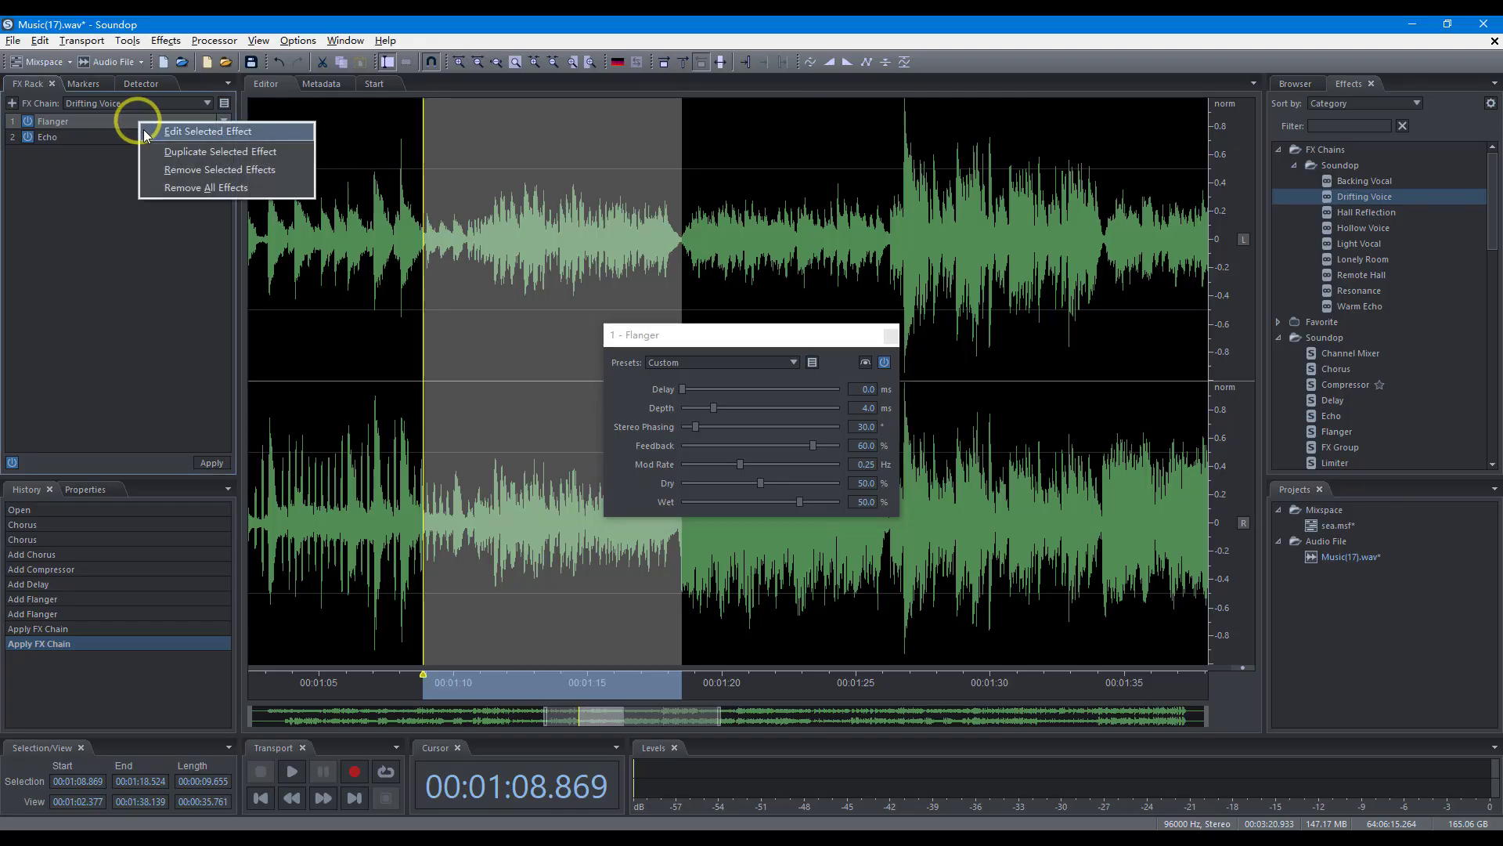
pyautogui.click(163, 151)
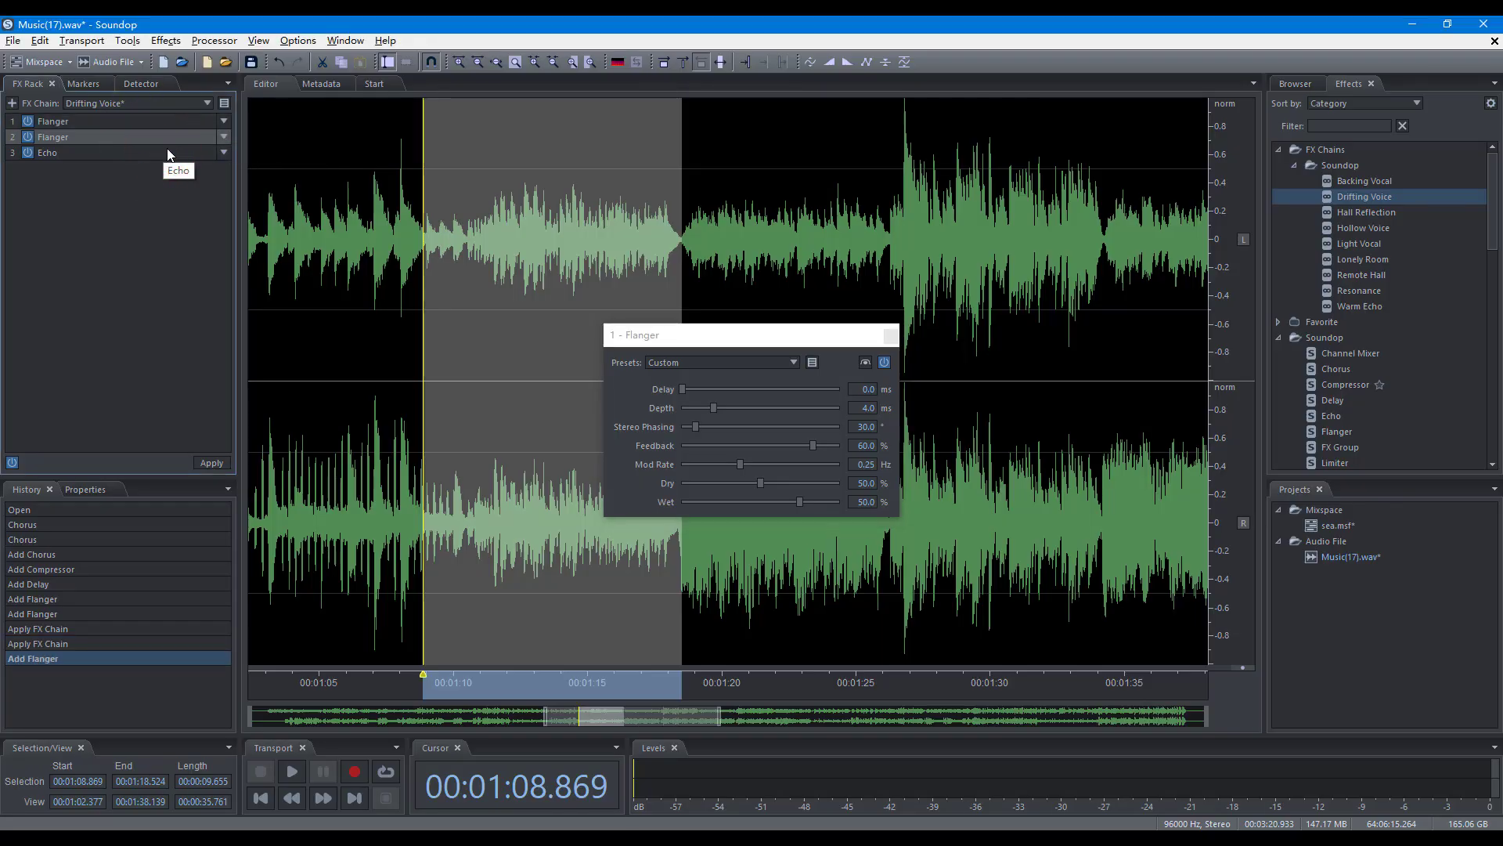
pyautogui.click(223, 138)
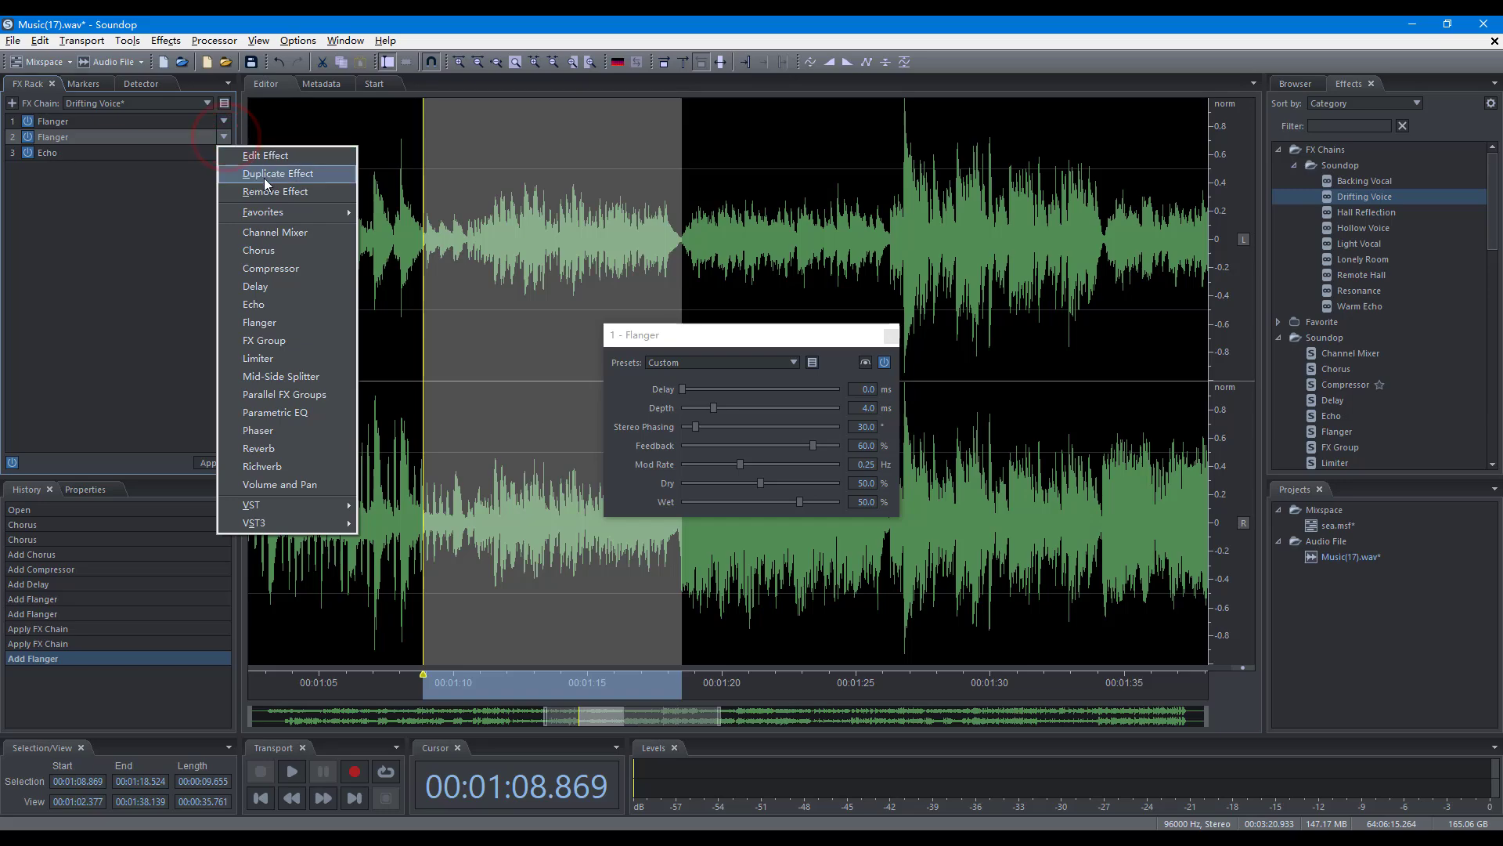
pyautogui.click(275, 192)
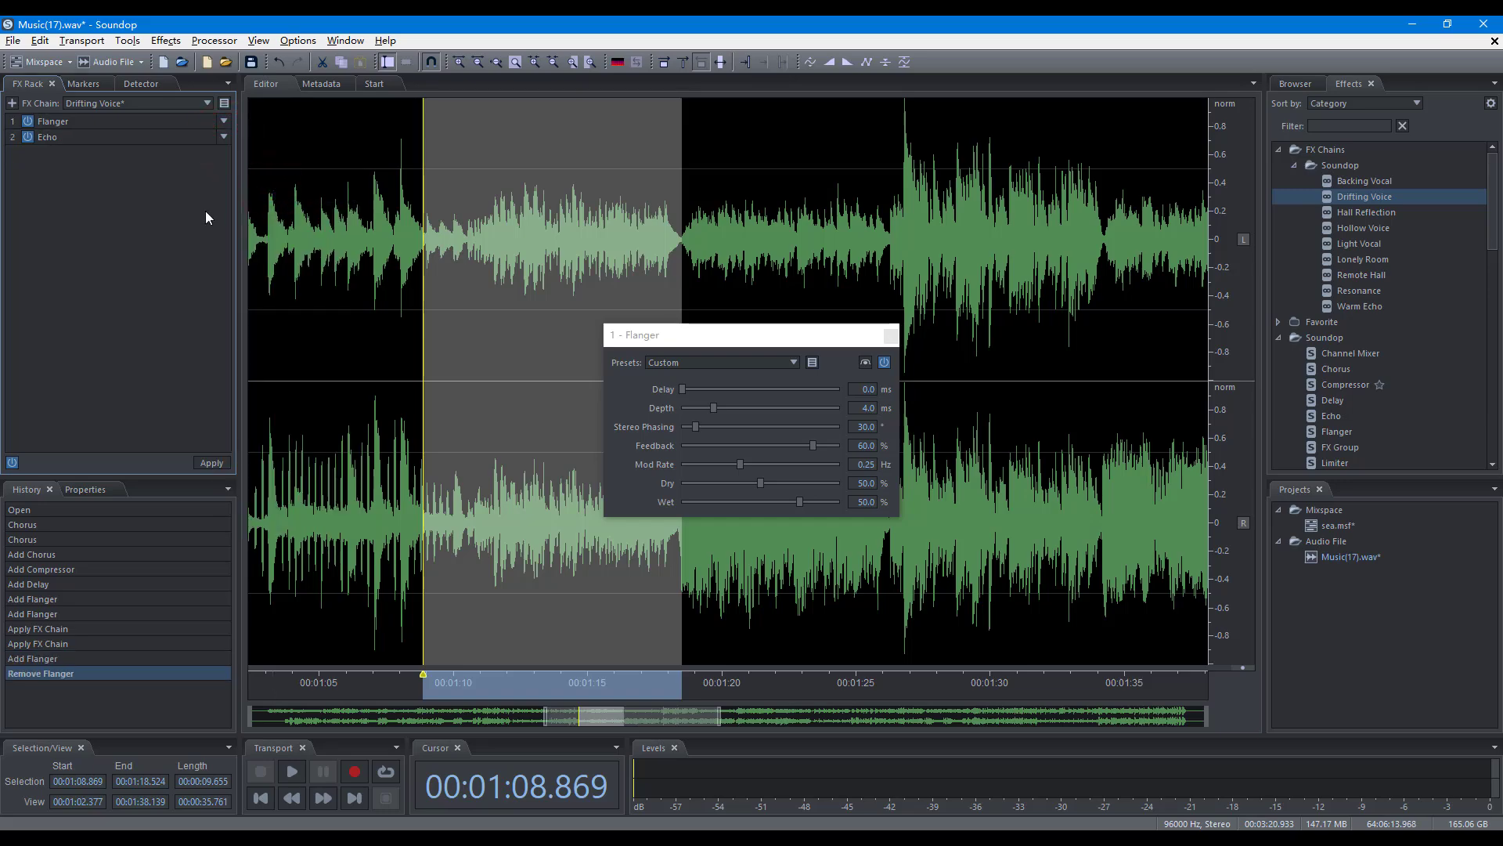
# Replace the Echo in the Drifting Voice rack with Delay, and swap the Delay for Limiter.
pyautogui.click(223, 137)
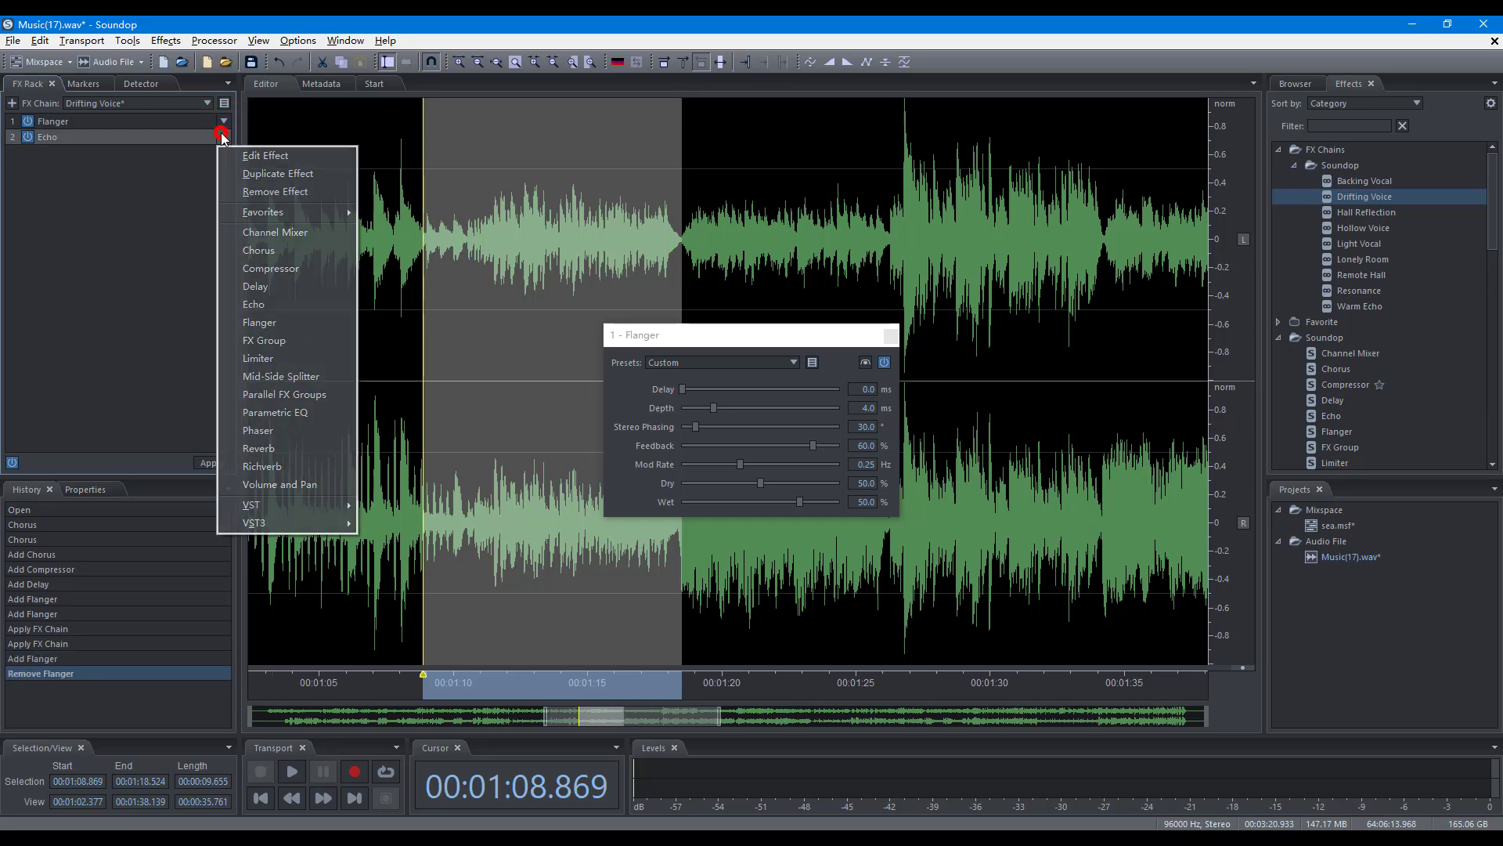
pyautogui.click(255, 287)
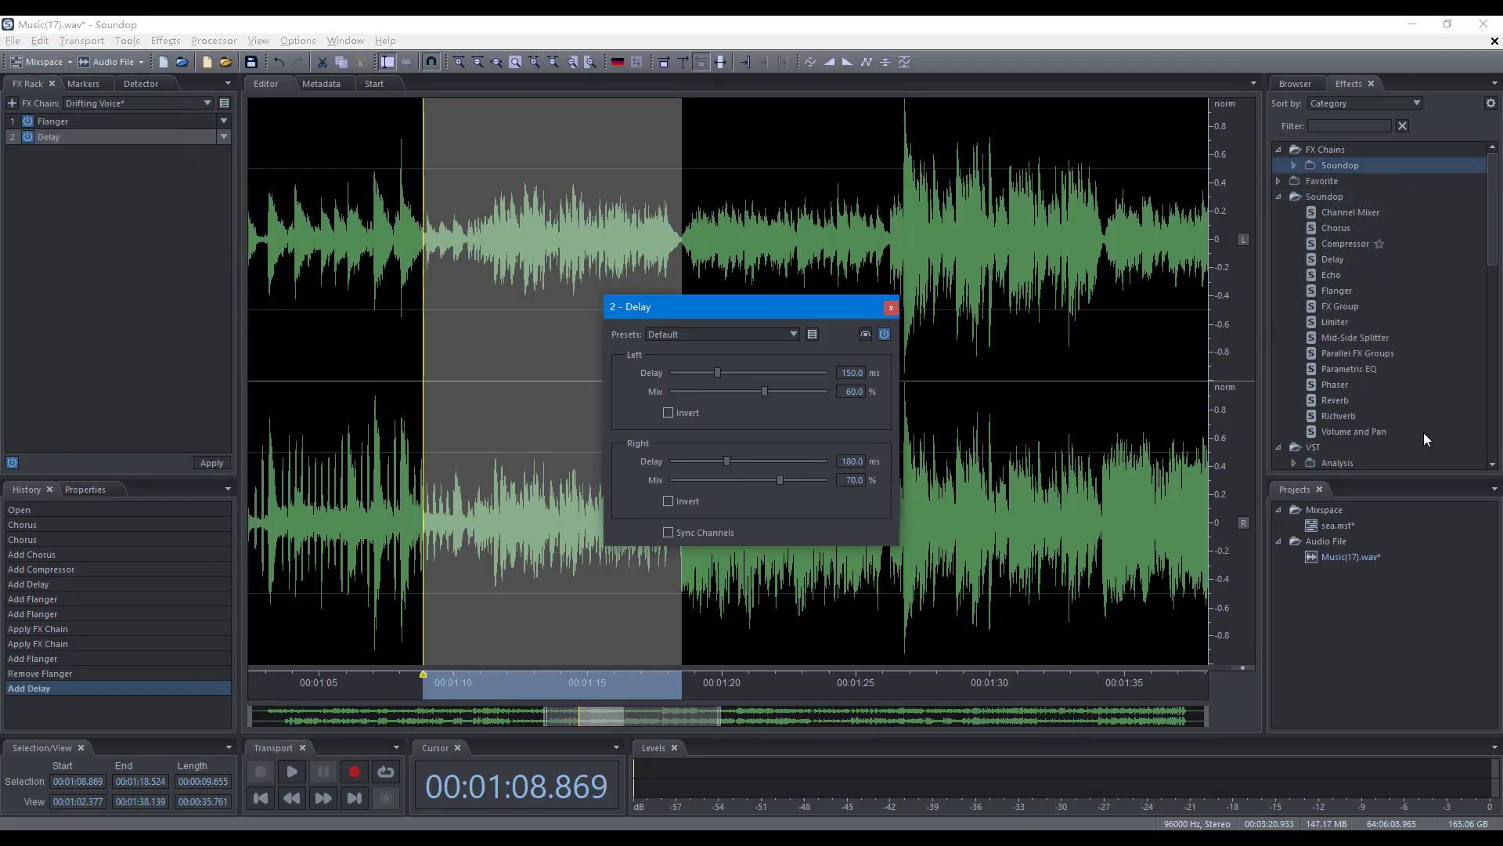
pyautogui.moveTo(1337, 323); pyautogui.dragTo(152, 139)
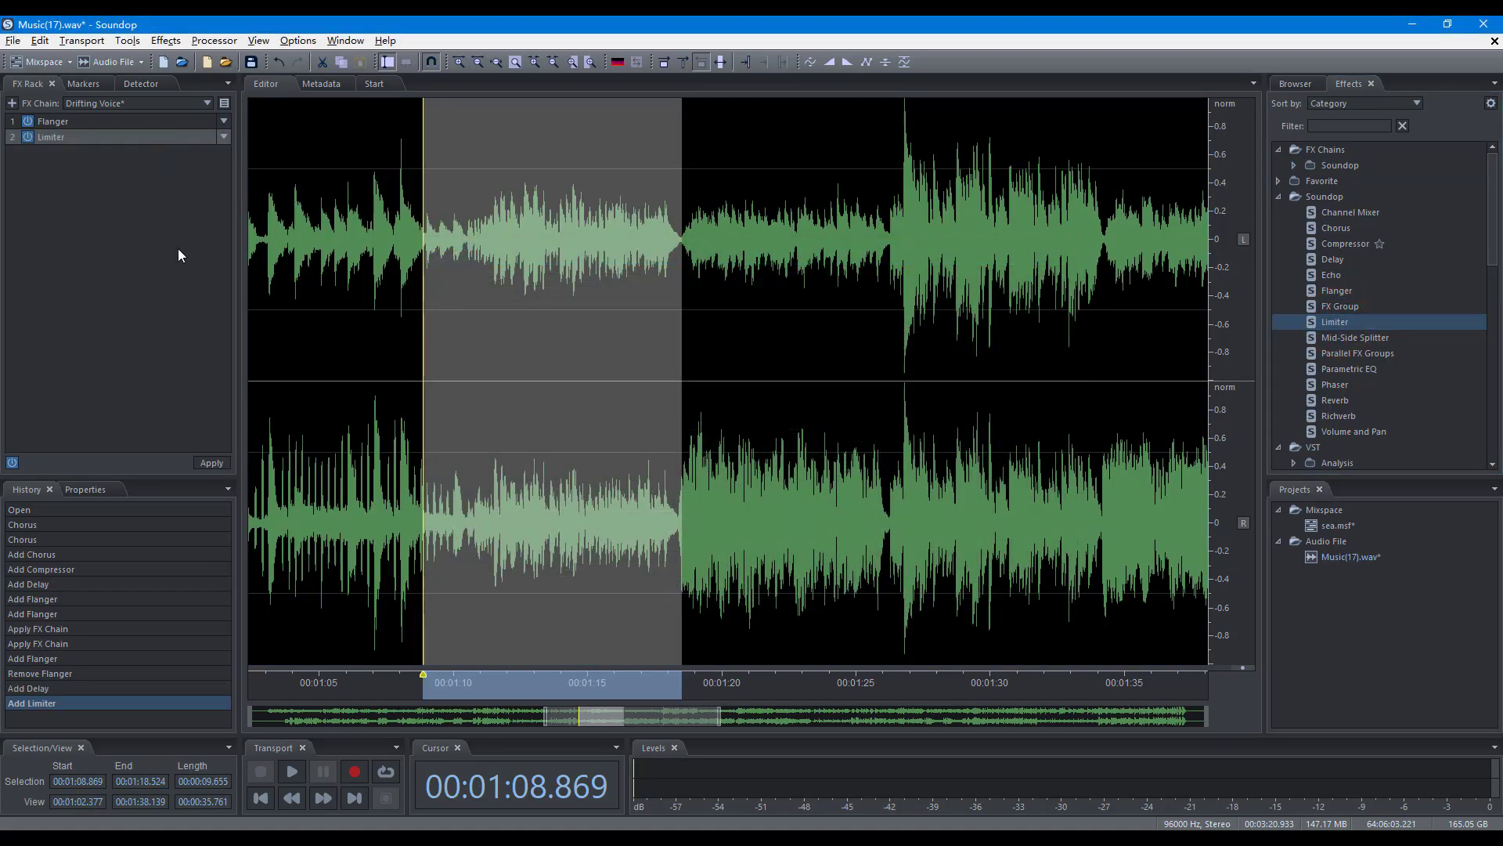
# Open the Limiter's settings and move the Limiter above the Flanger in the FX rack.
pyautogui.doubleClick(155, 138)
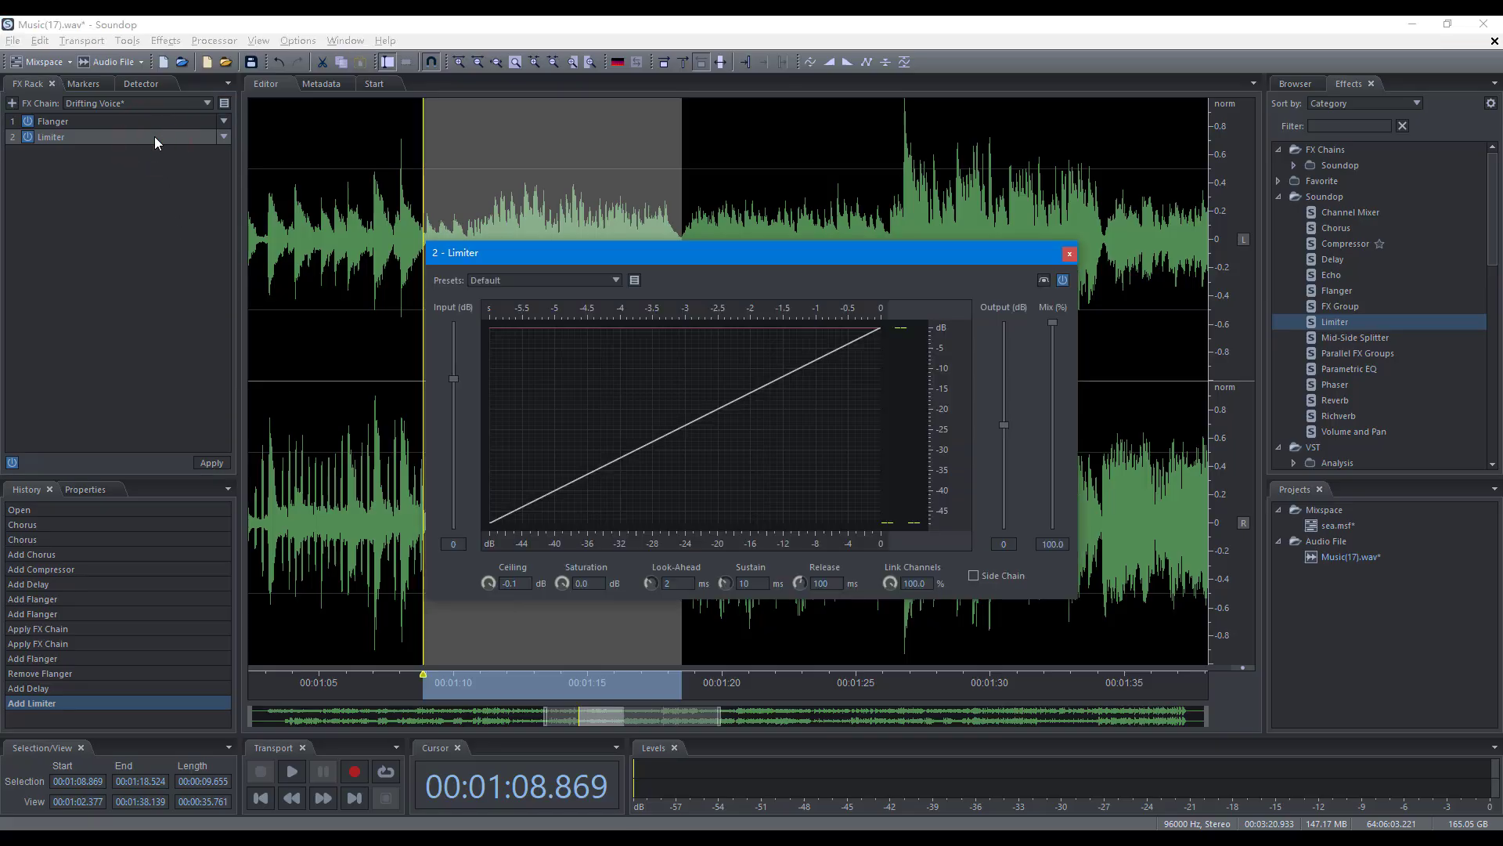
pyautogui.moveTo(153, 137); pyautogui.dragTo(155, 113)
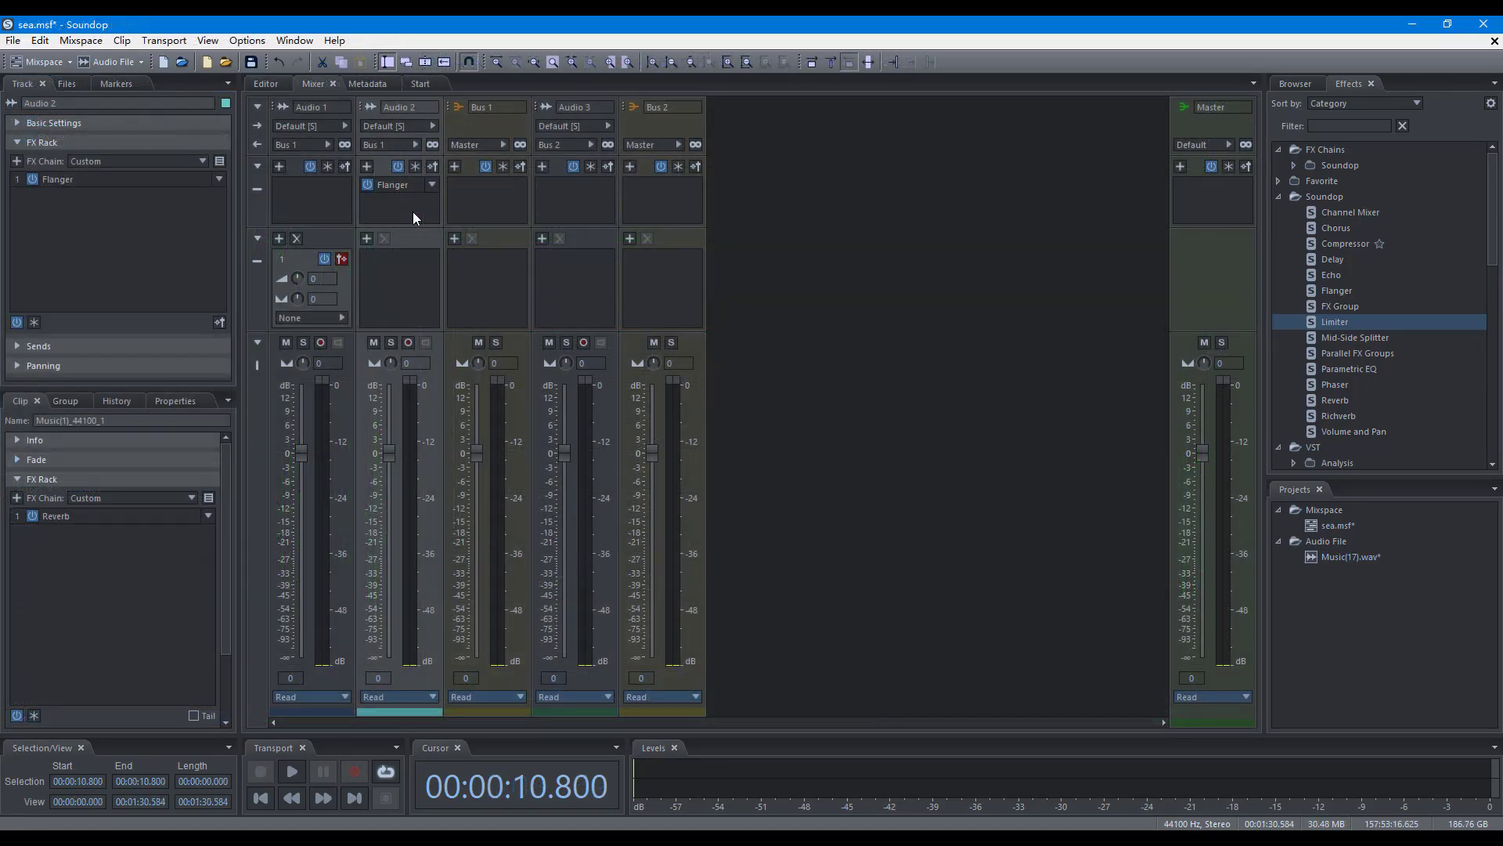
# In the sea.msf mixer, transfer Audio 2's Flanger to Audio 1, removing the extra copy there, and to Bus 1.
pyautogui.moveTo(397, 184)
pyautogui.mouseDown()
pyautogui.moveTo(327, 180)
pyautogui.moveTo(326, 213)
pyautogui.moveTo(302, 180)
pyautogui.moveTo(301, 204)
pyautogui.mouseUp()
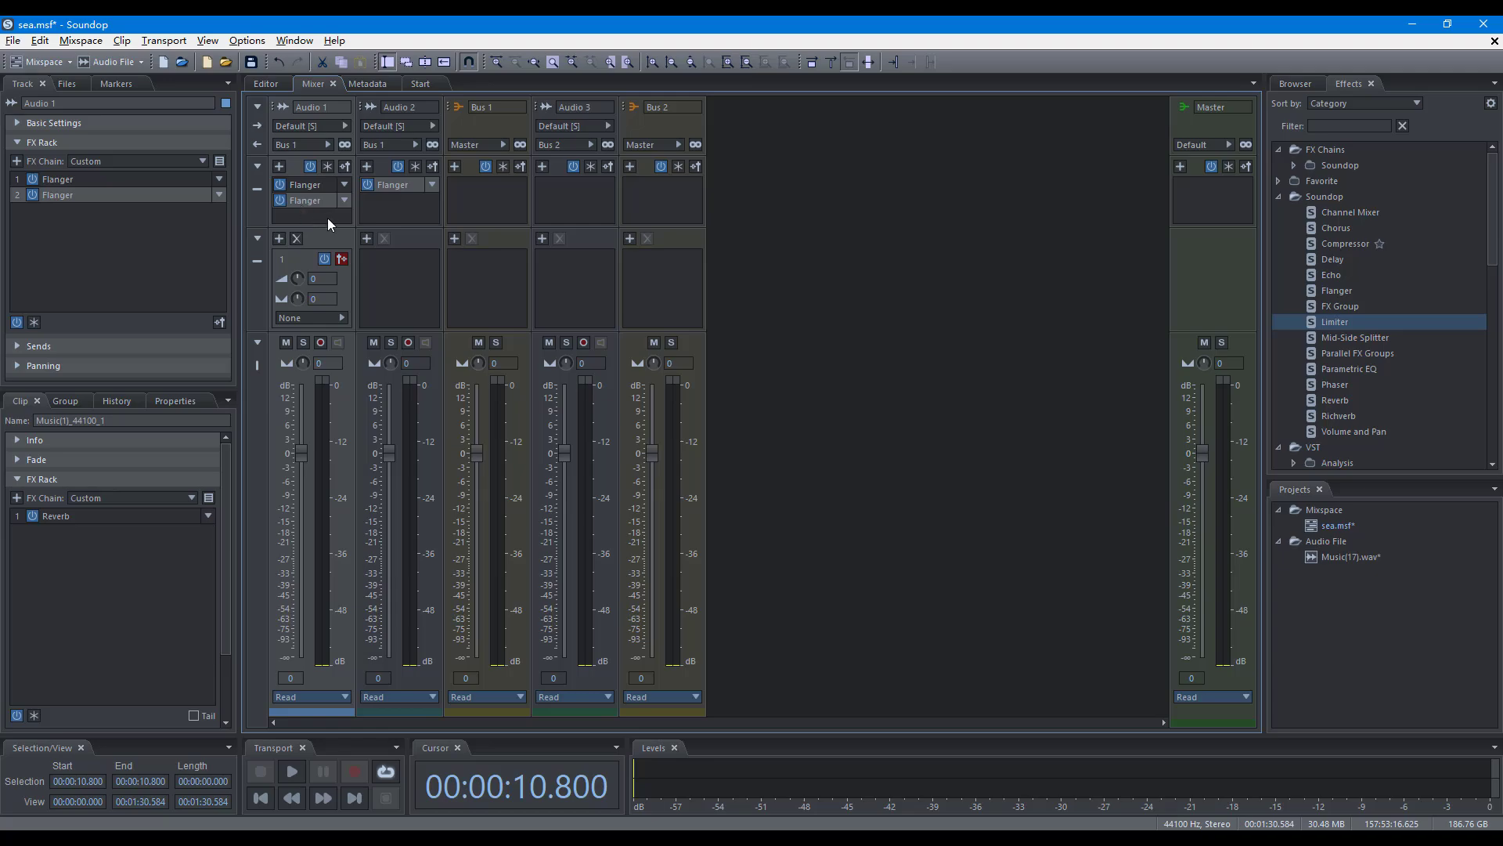
pyautogui.press('Delete')
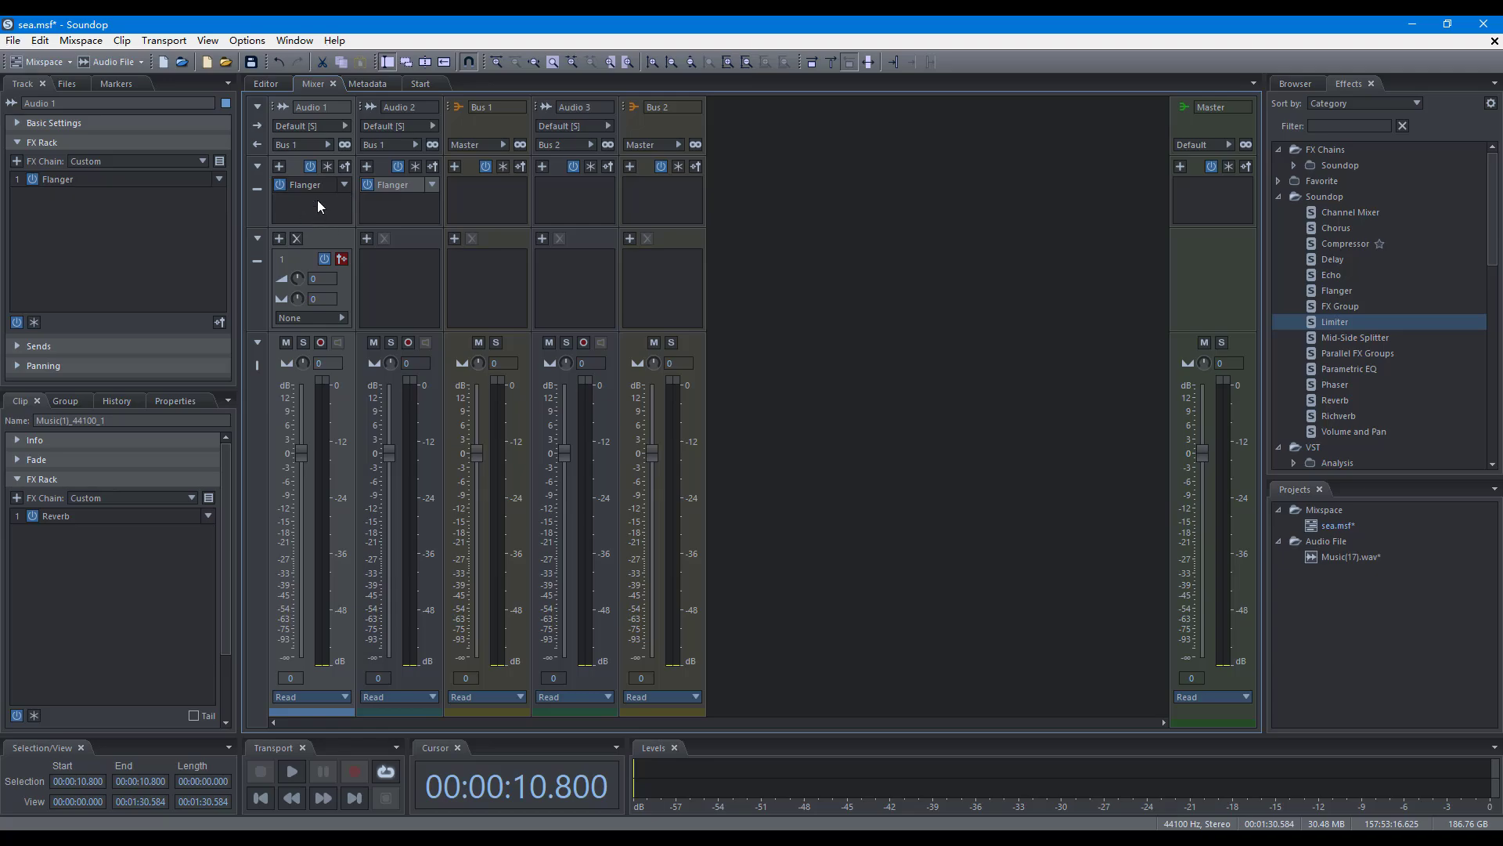
pyautogui.moveTo(415, 185); pyautogui.dragTo(480, 189)
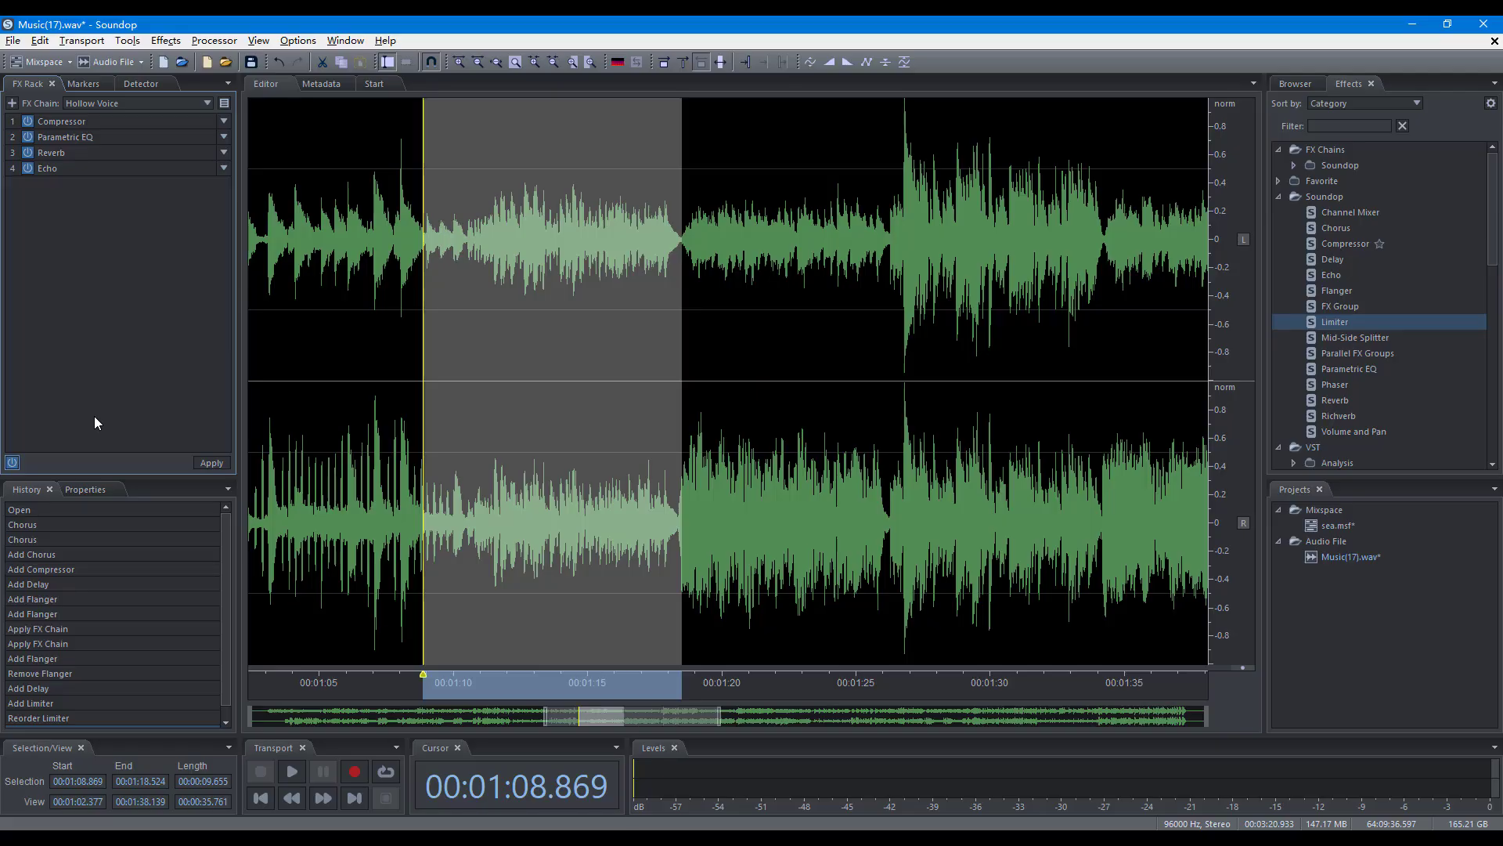
# Bypass the whole Hollow Voice FX rack of Music(17).wav and enable it again.
pyautogui.click(16, 462)
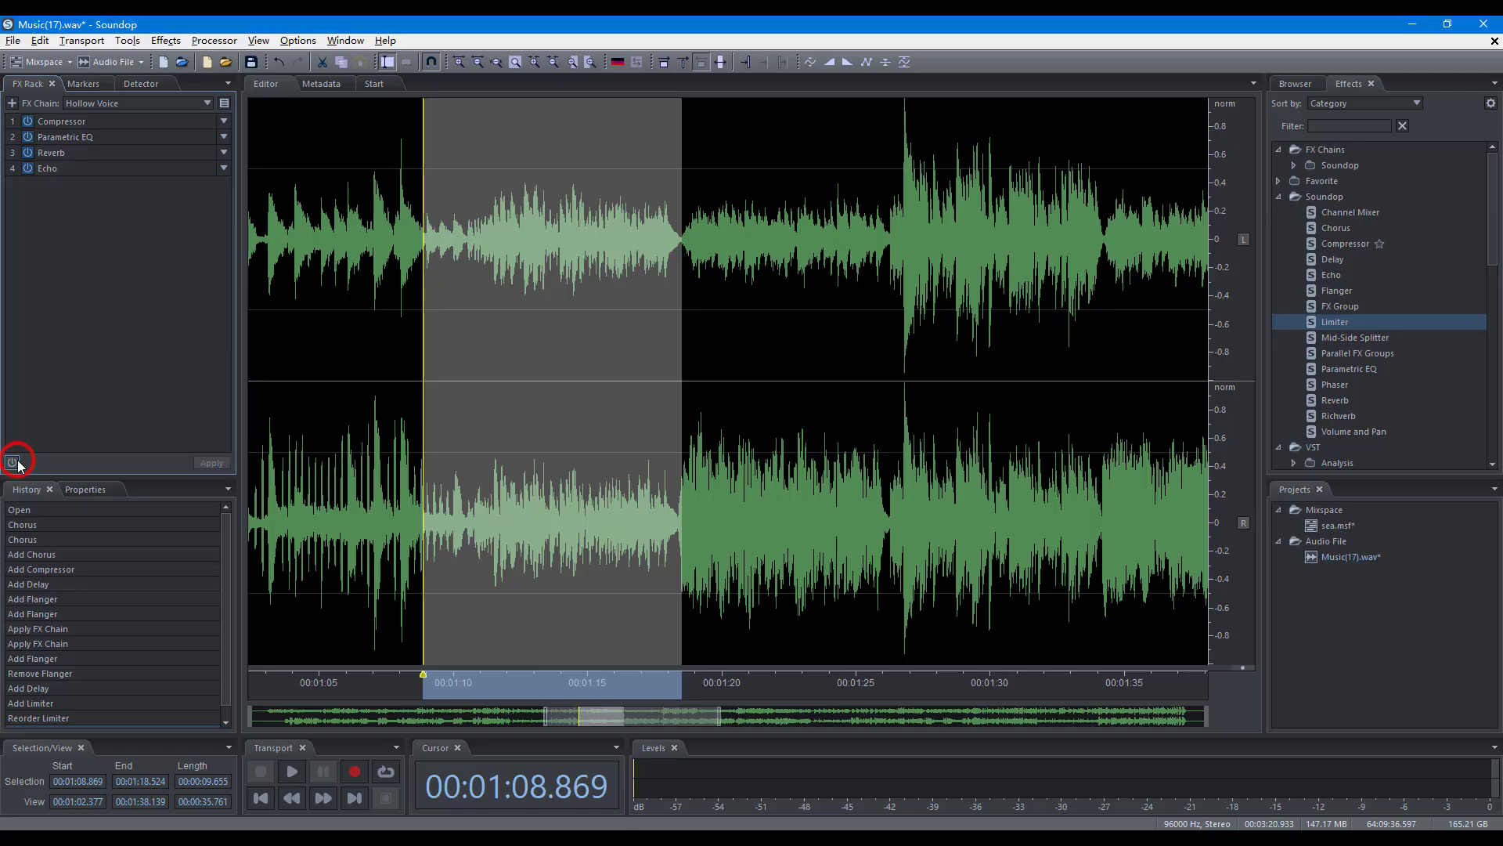
pyautogui.click(18, 463)
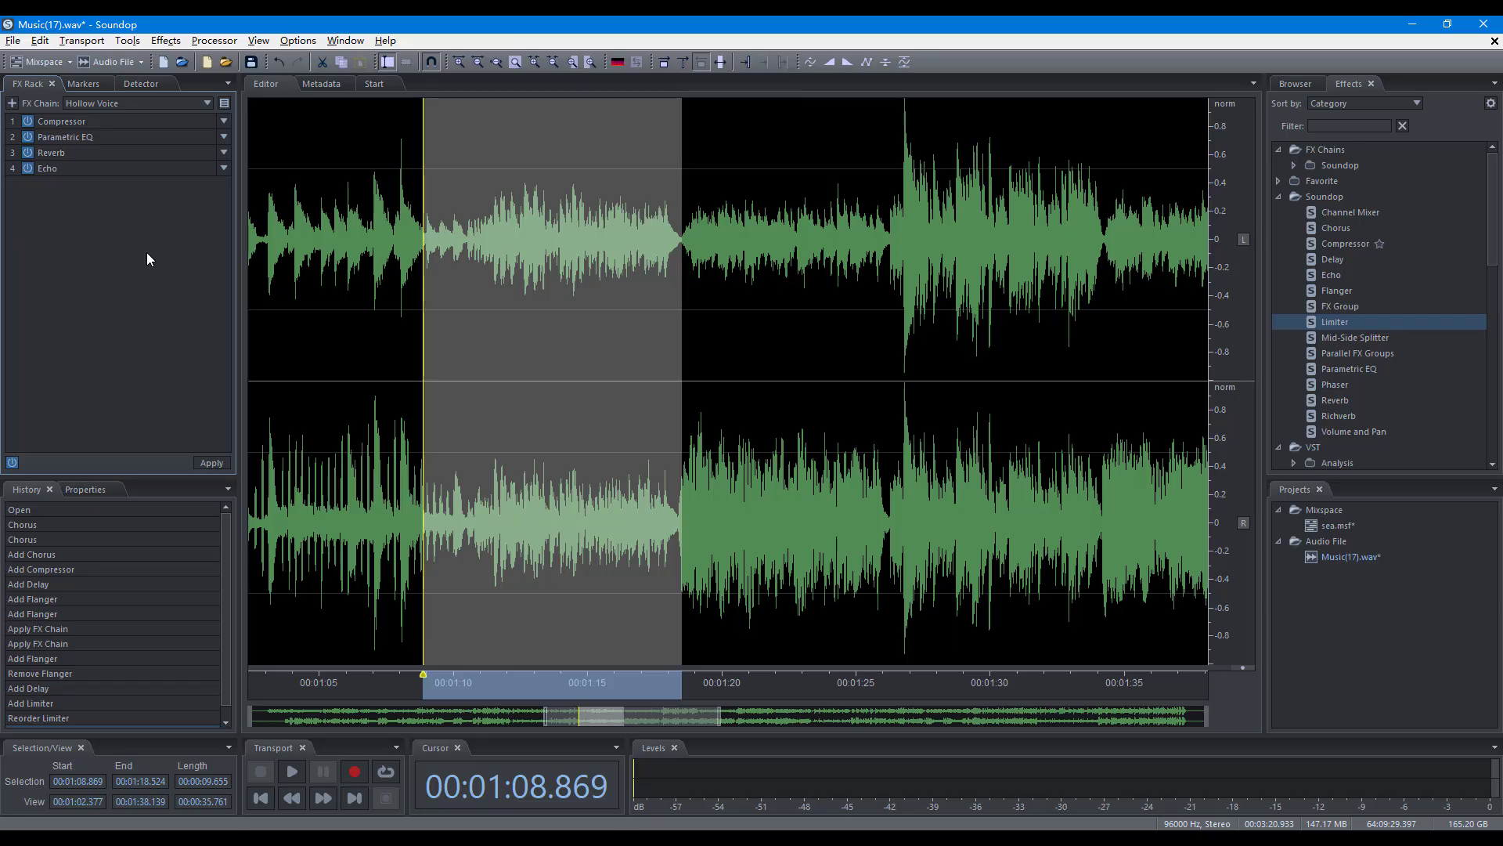
# Save the rack's effects as a custom FX chain named Hollow Voice (1) and reopen the FX chain management options.
pyautogui.click(225, 105)
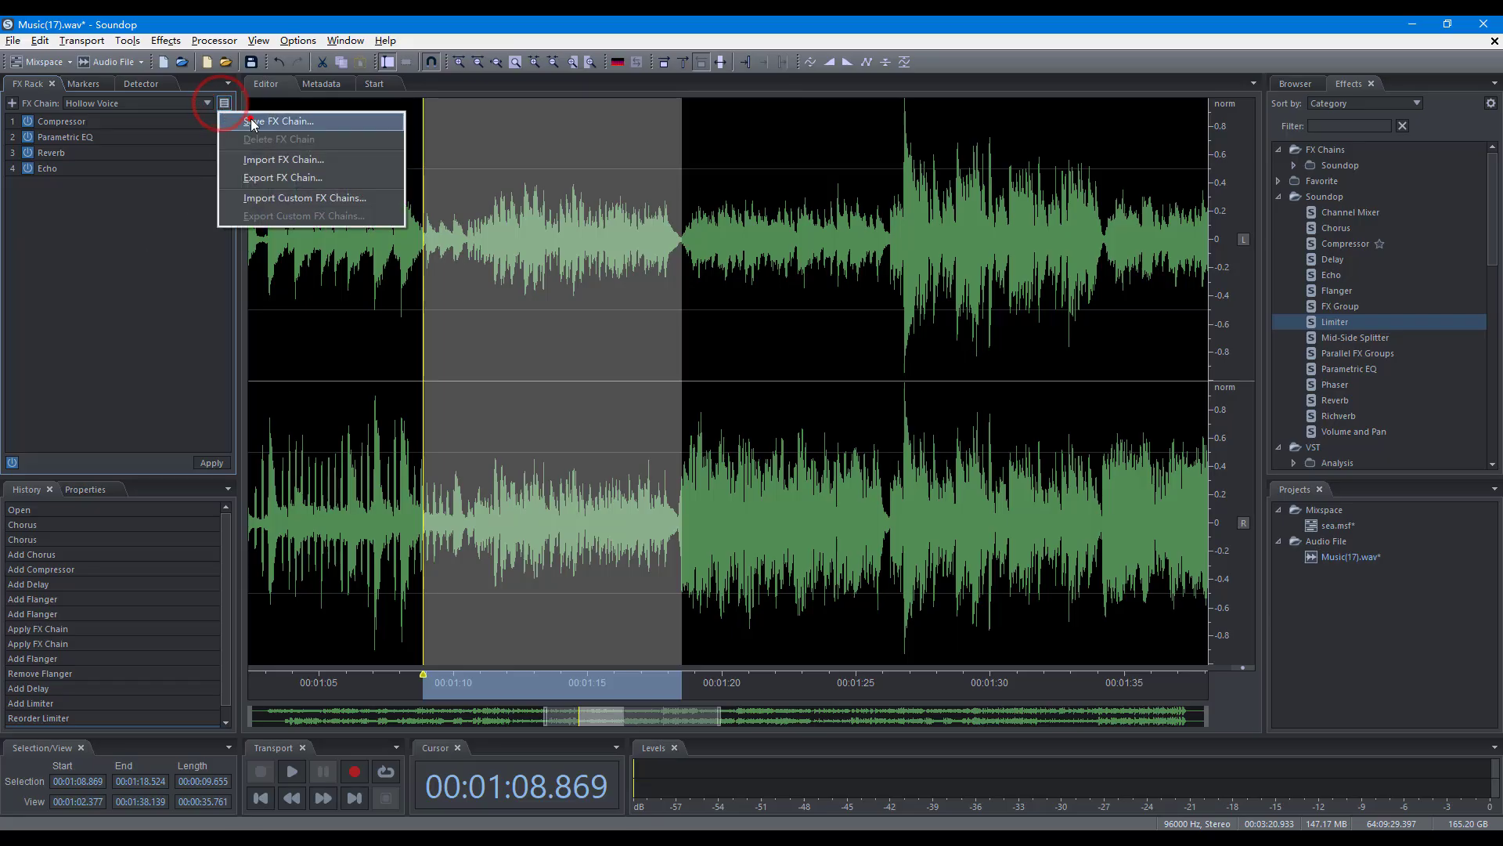
pyautogui.click(252, 120)
pyautogui.click(719, 444)
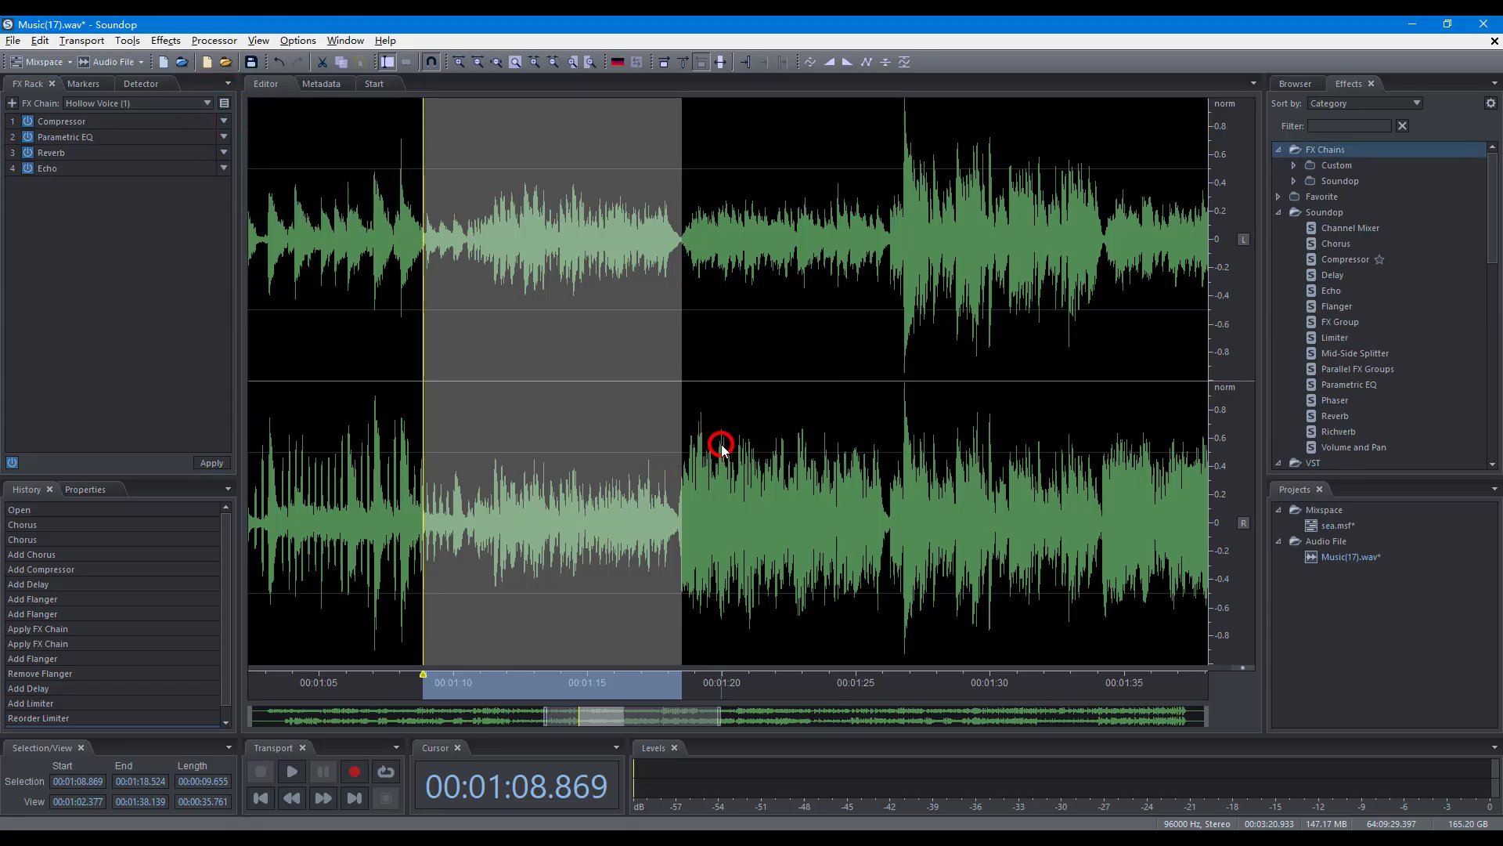
pyautogui.click(228, 105)
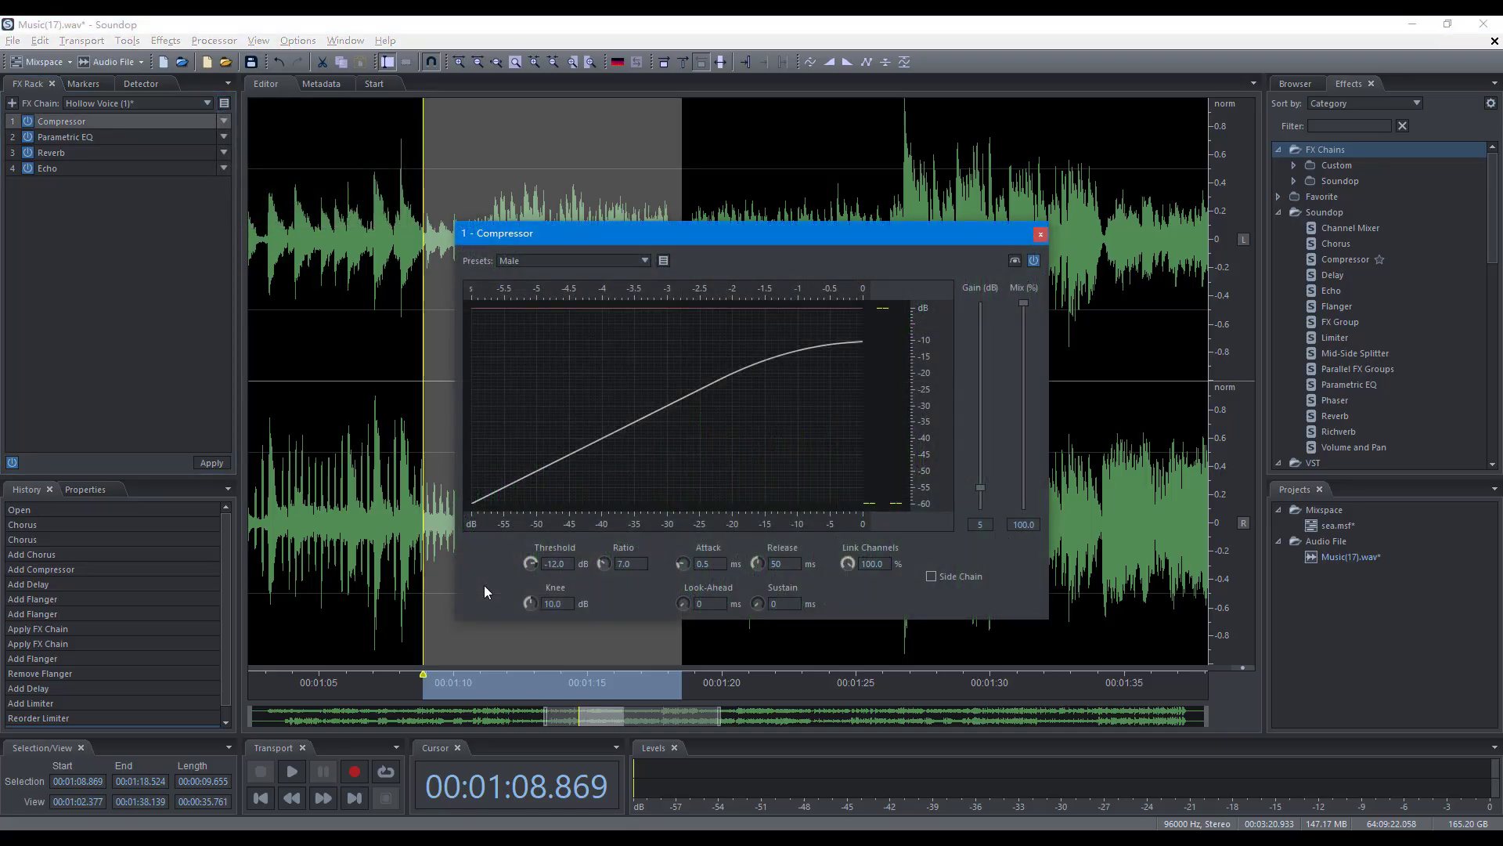
# Lower the Compressor's threshold to about -18.6 dB and save the settings as preset Male (1).
pyautogui.moveTo(530, 563); pyautogui.dragTo(618, 432)
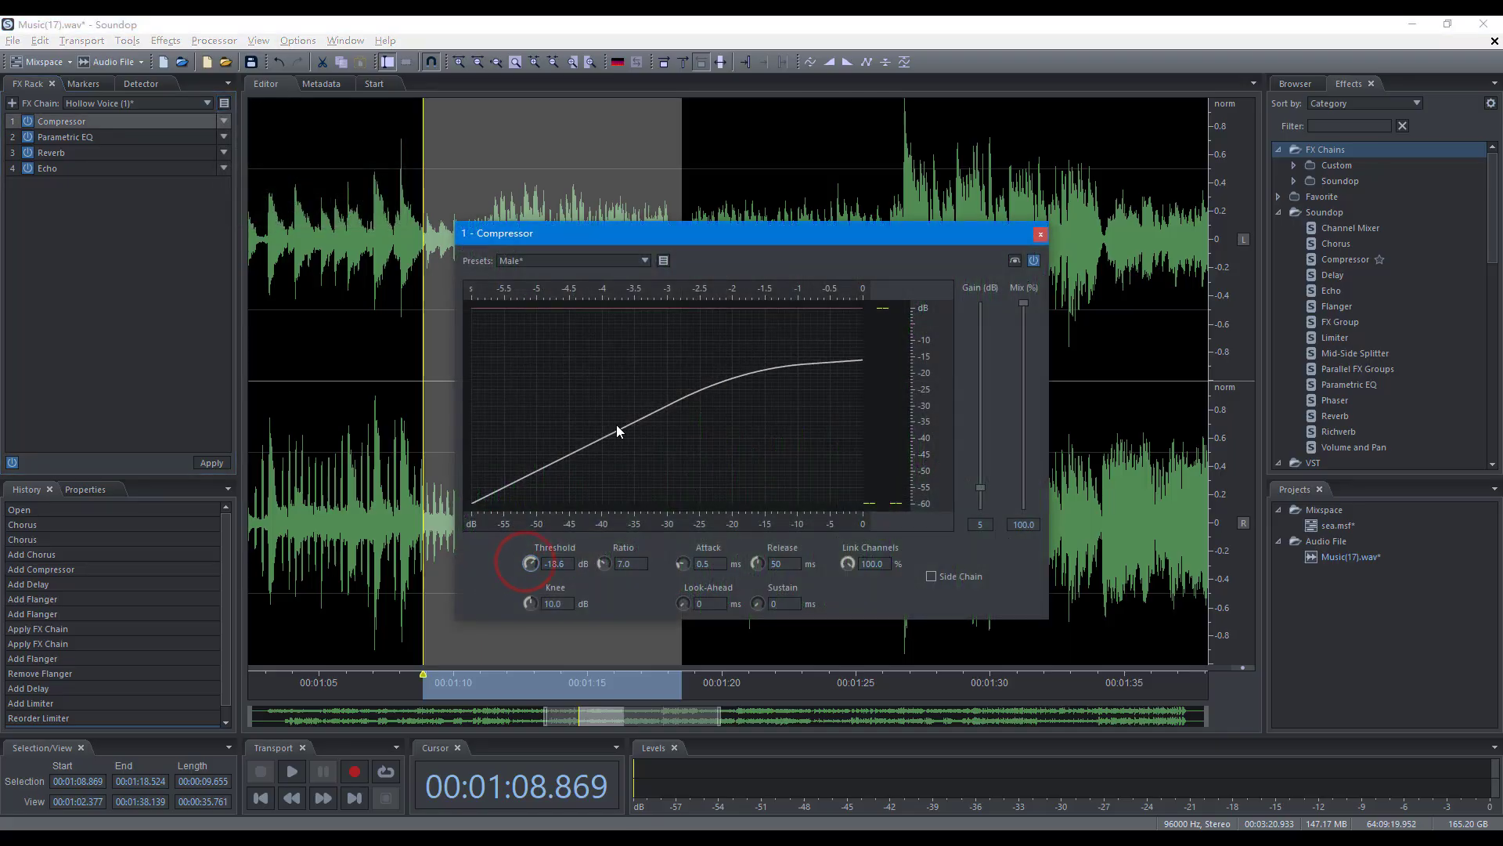
pyautogui.click(663, 262)
pyautogui.click(686, 274)
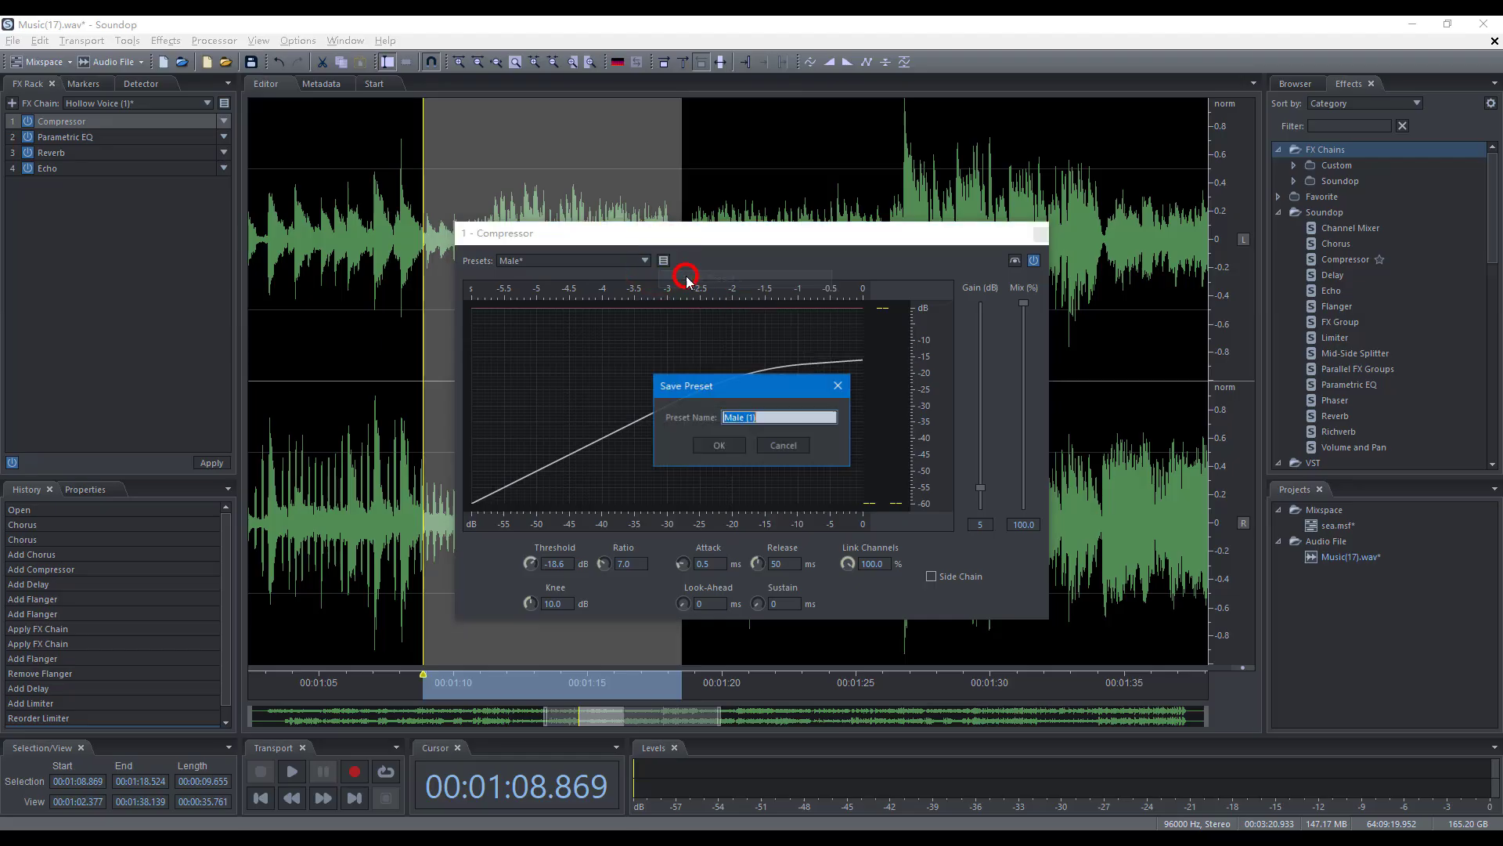
pyautogui.click(717, 444)
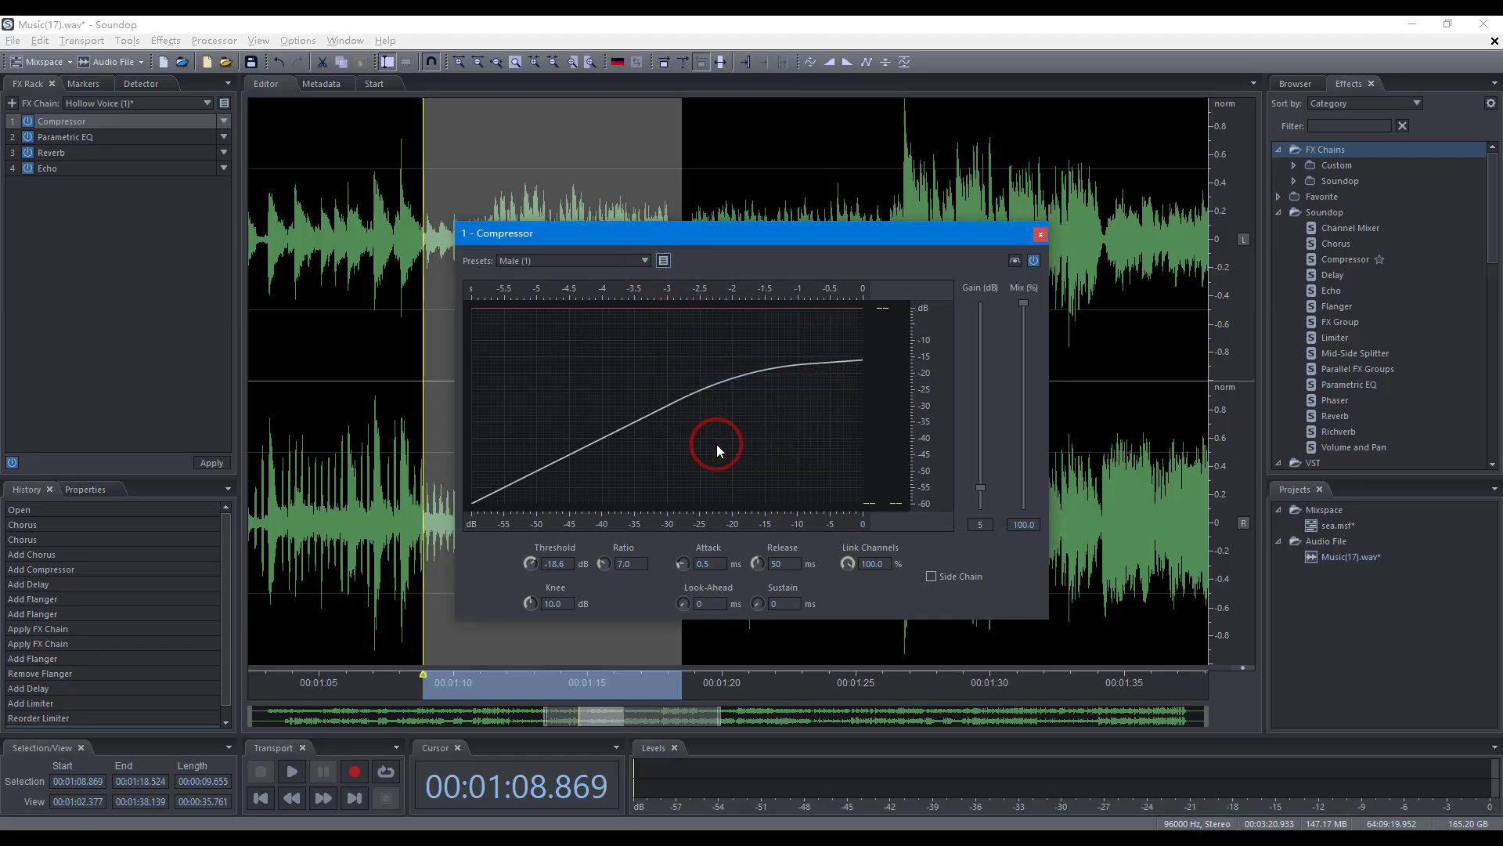
# Play Music(17).wav and choose the Male preset for the Compressor during playback.
pyautogui.press('space')
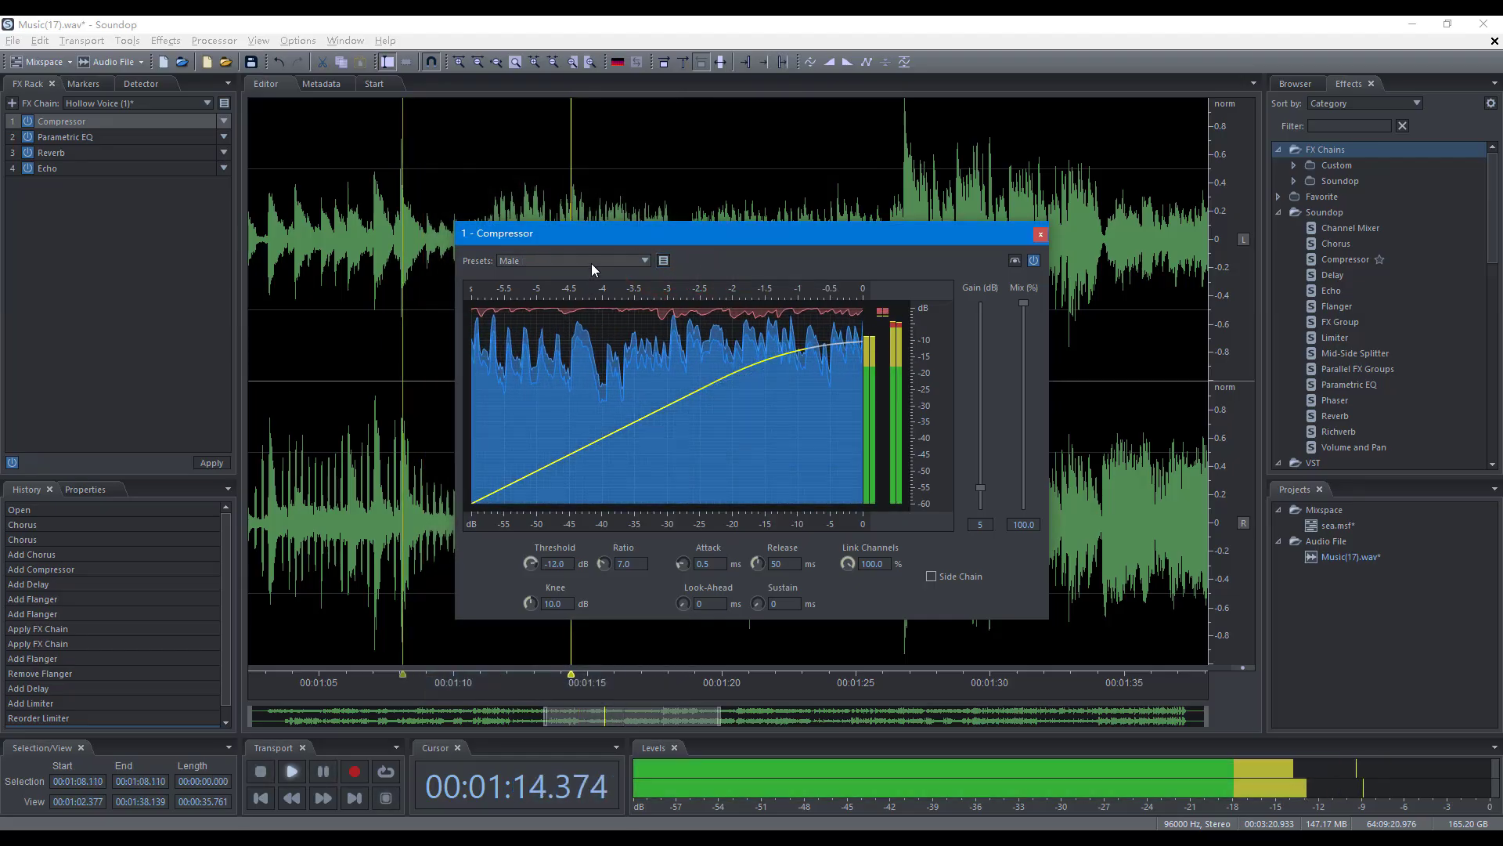
pyautogui.click(591, 261)
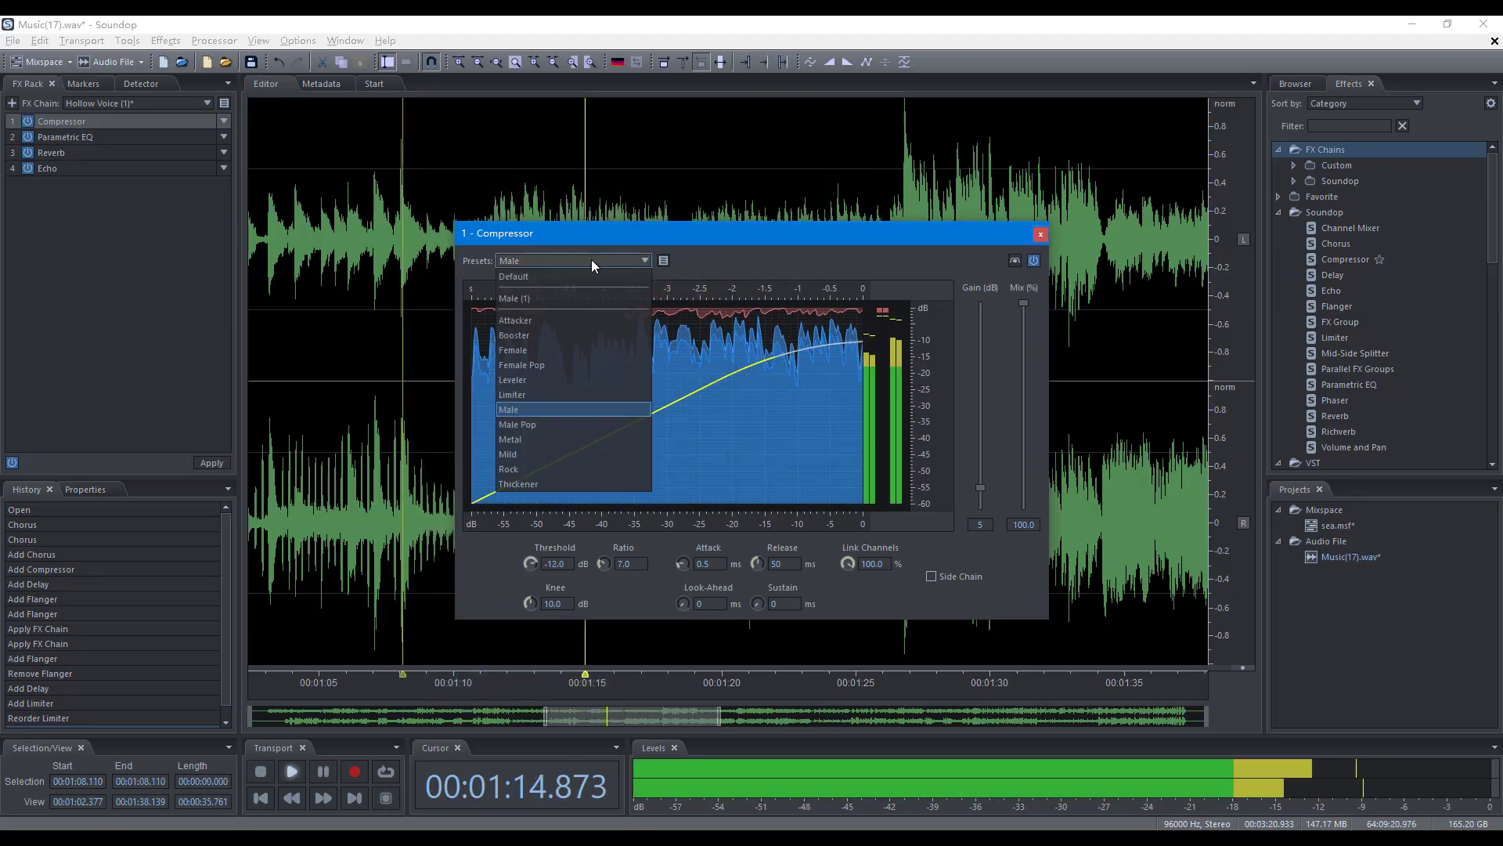
pyautogui.click(518, 408)
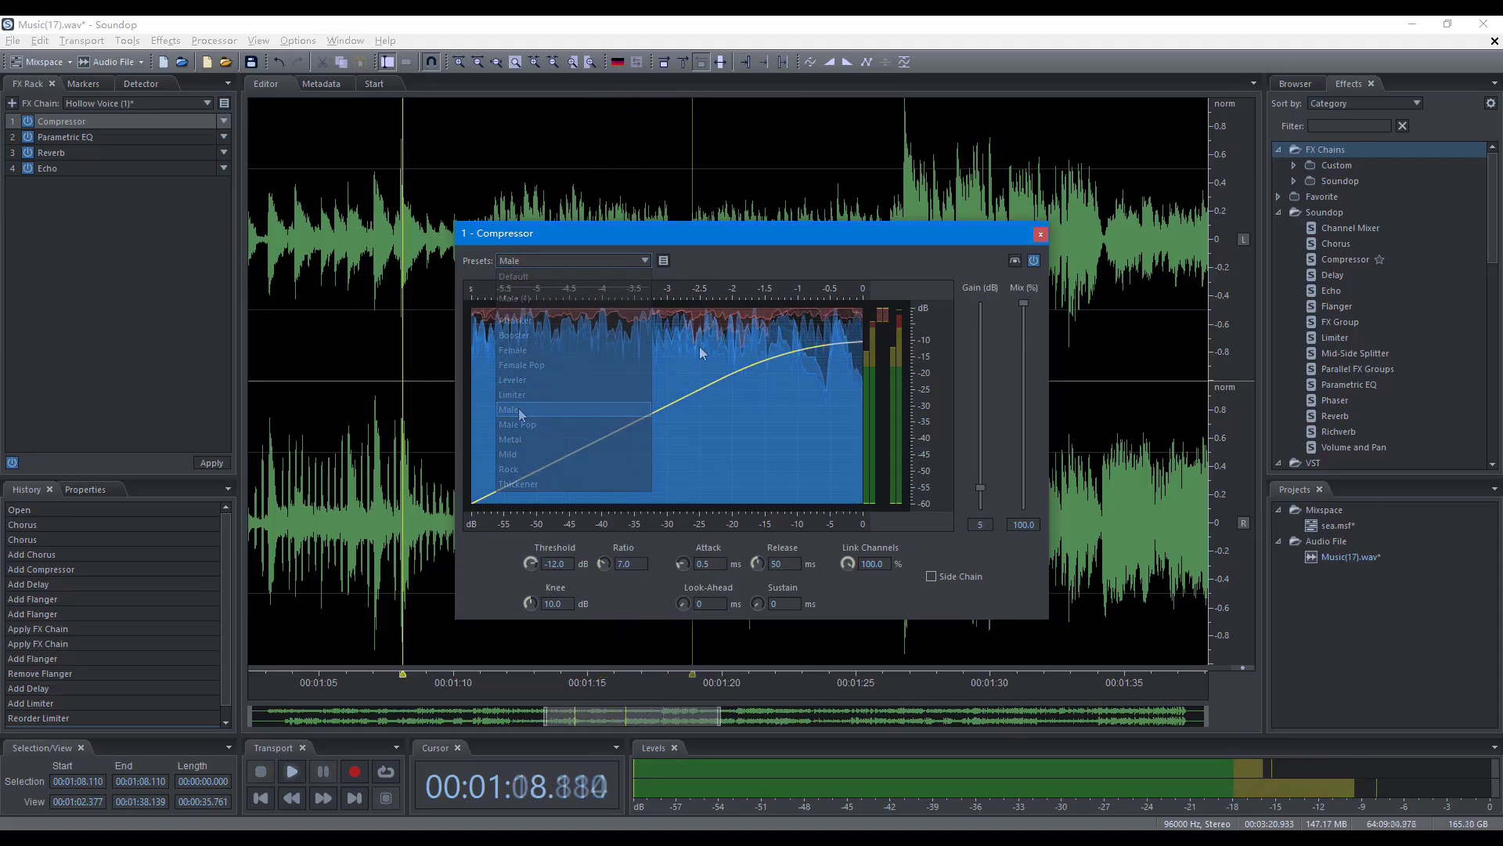
# Examine the preset management options of the Compressor, DD AutoFilter and TR5 Black 76.
pyautogui.click(663, 260)
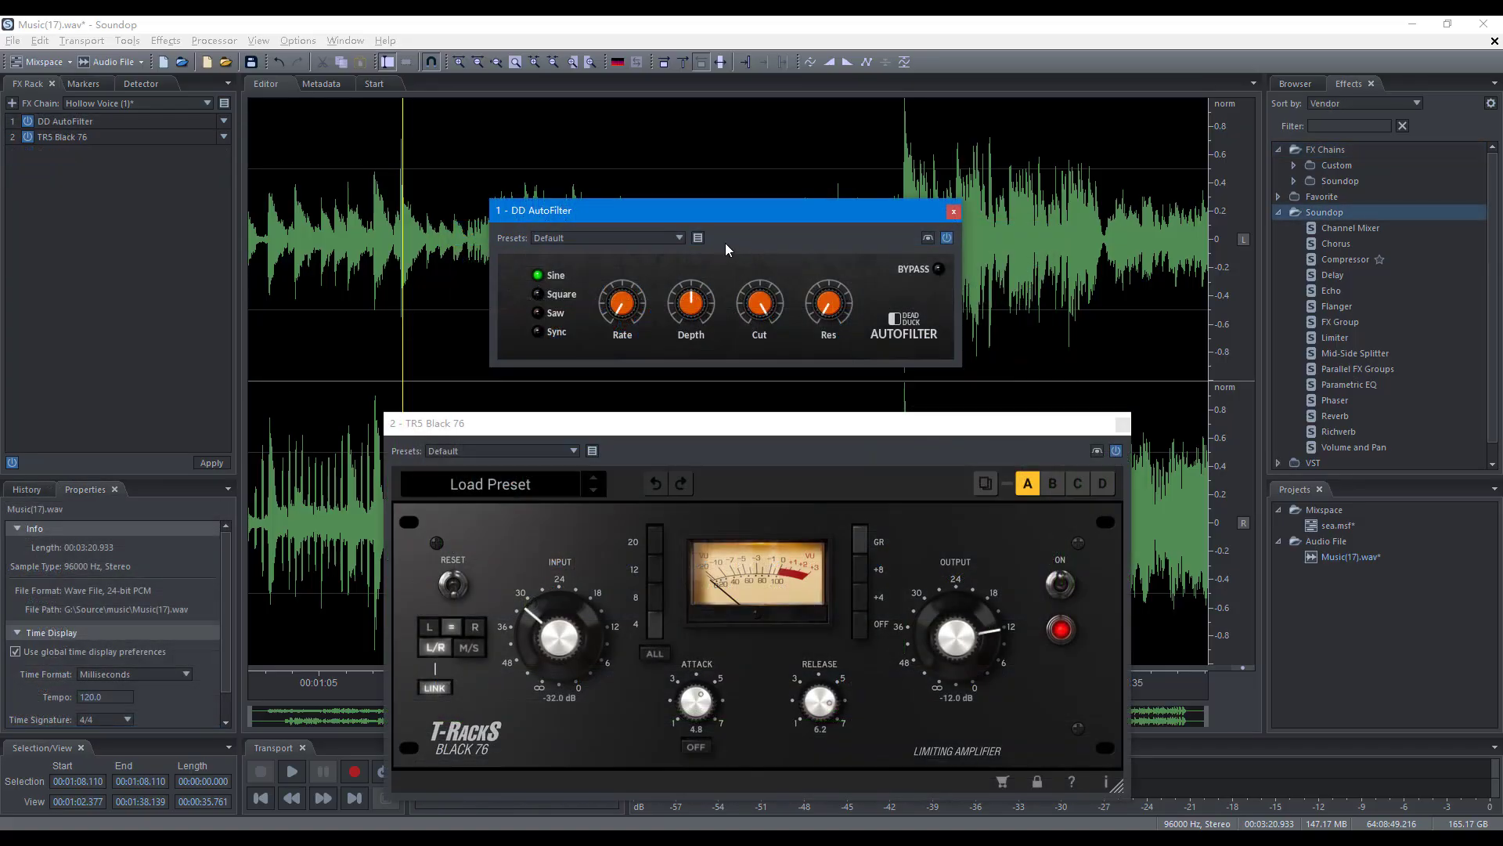
pyautogui.click(699, 239)
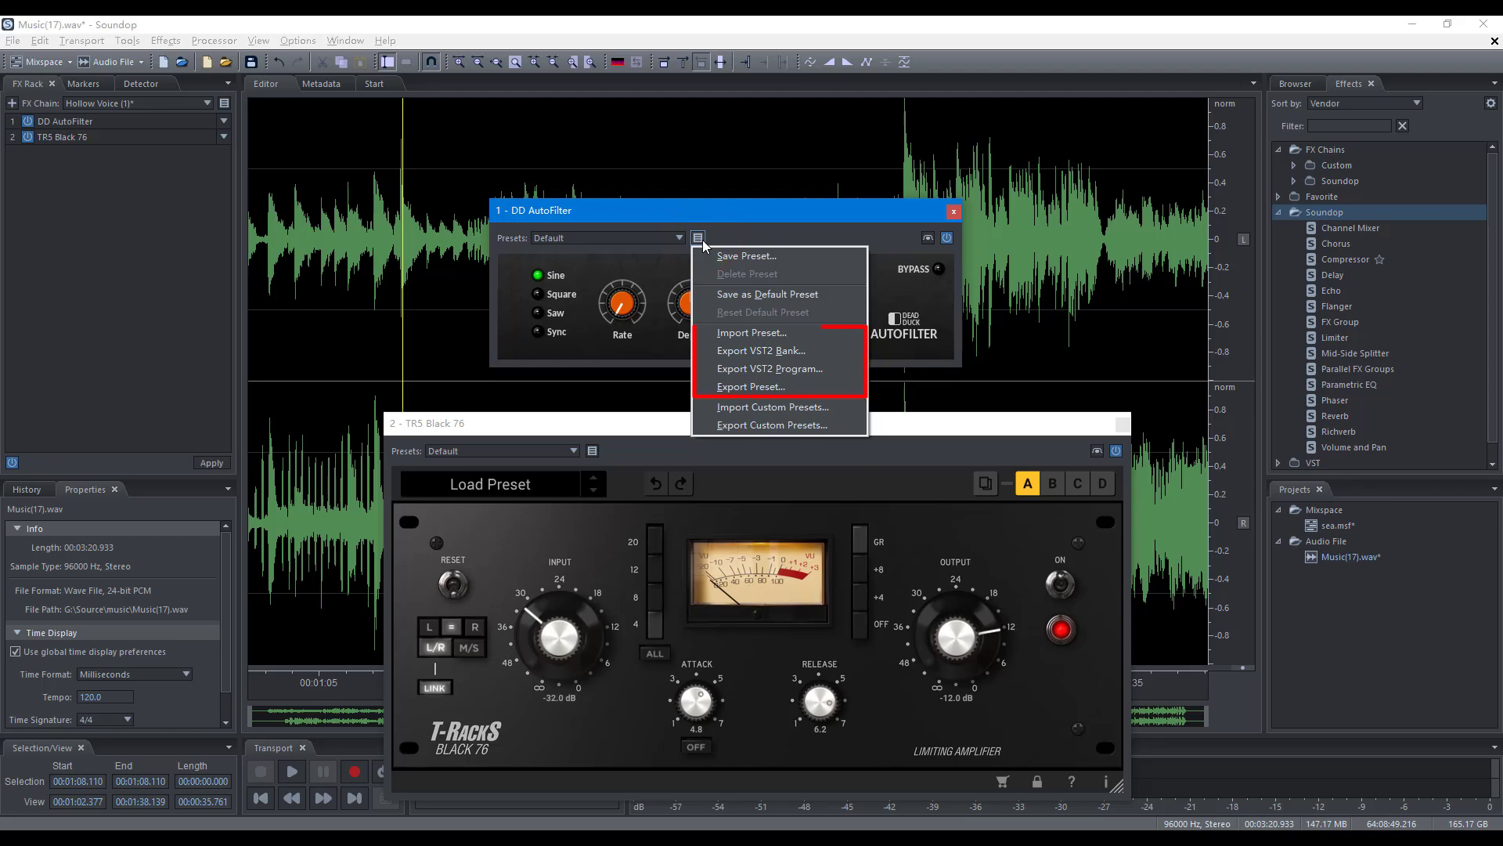
pyautogui.click(593, 452)
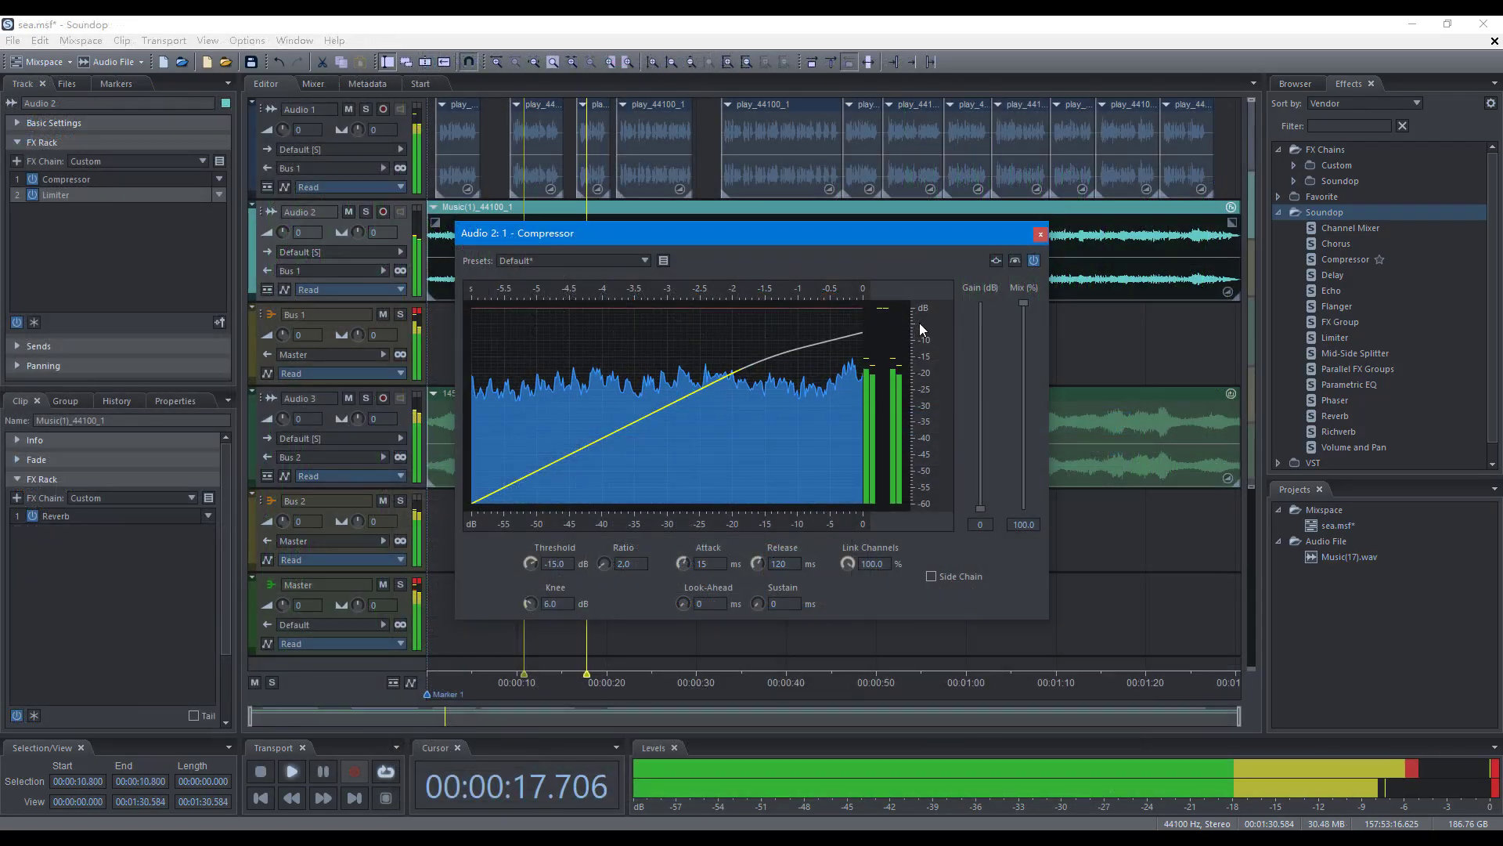
# Compare the sound of Audio 2's Compressor in sea.msf during playback by toggling its power state and the two adjacent options.
pyautogui.click(1033, 262)
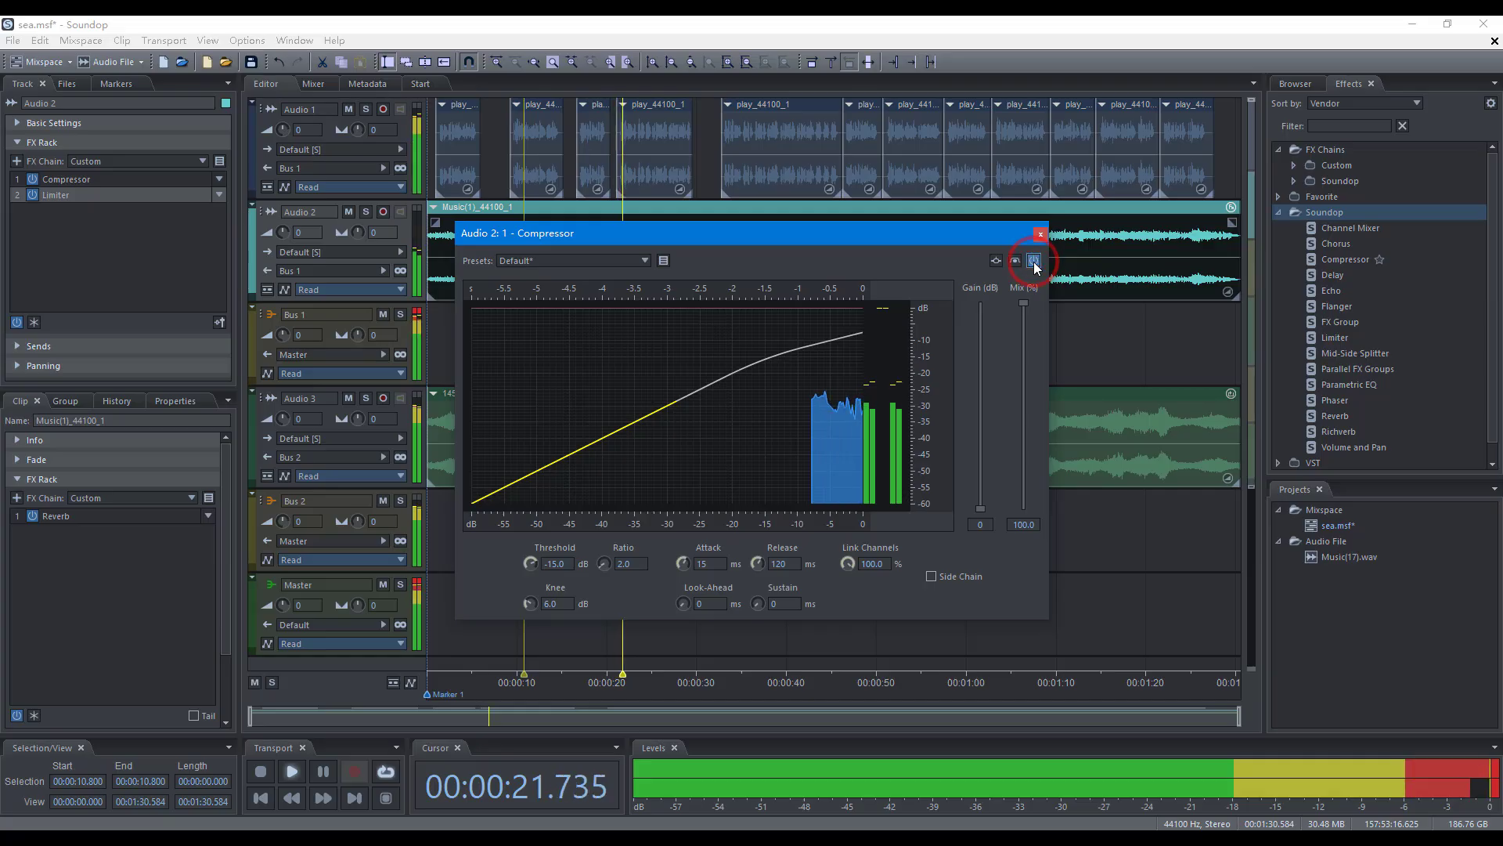
pyautogui.click(1014, 262)
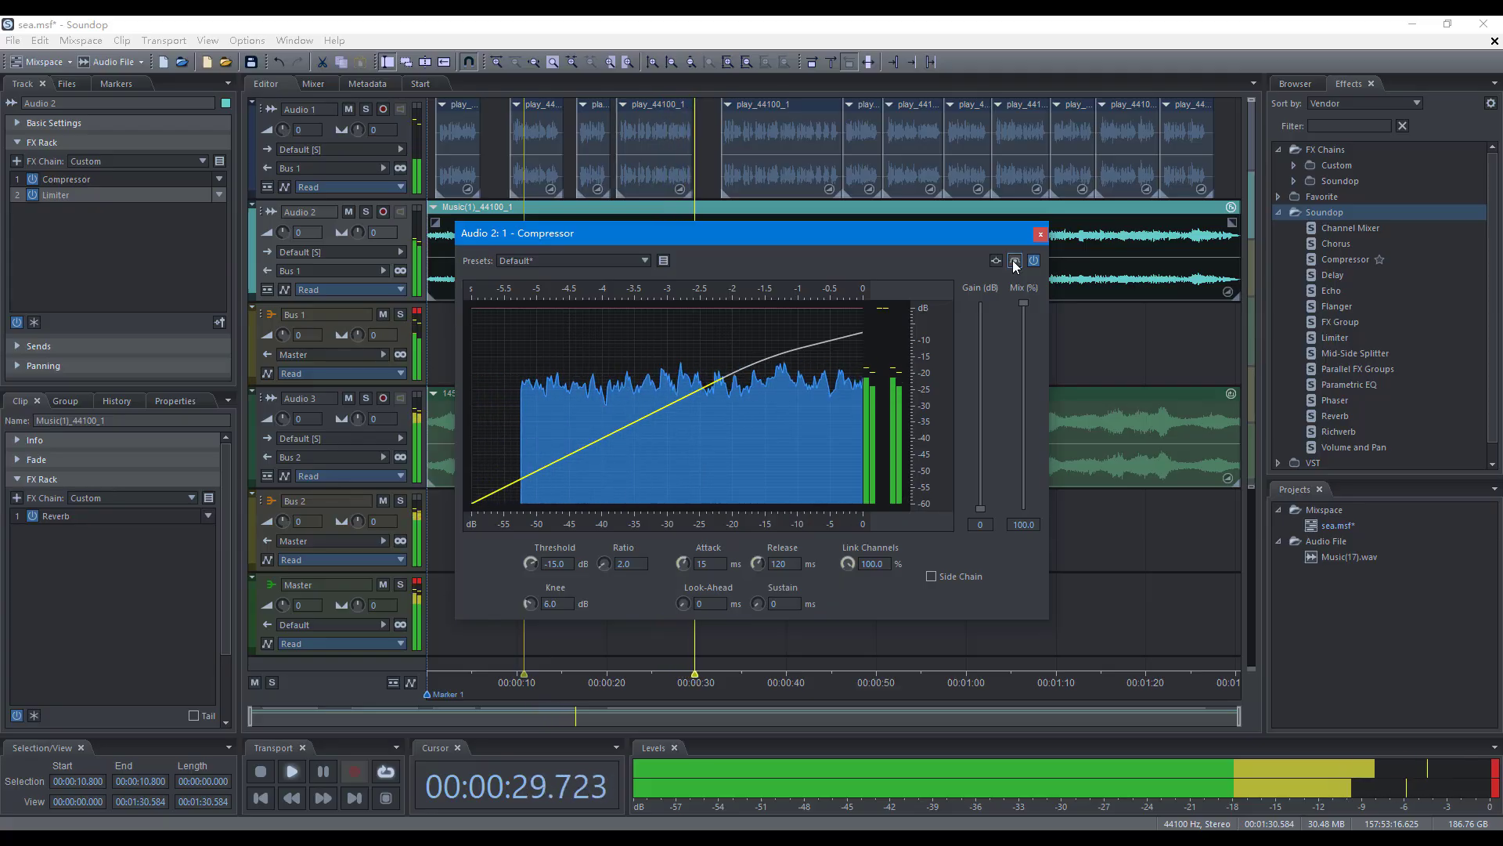
pyautogui.click(996, 261)
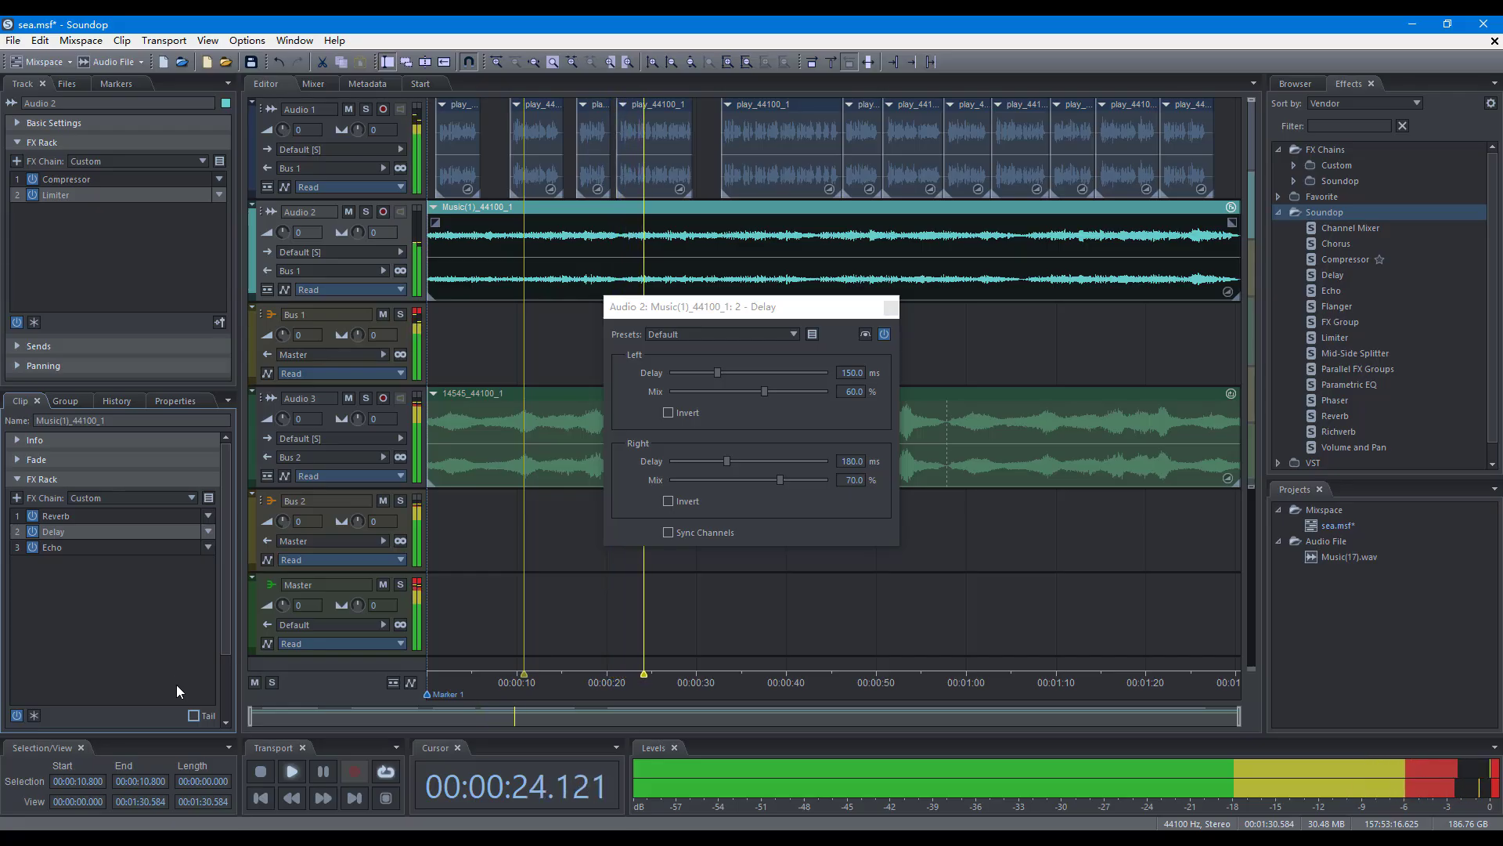
# Enable Tail for the FX rack of the Music(1)_44100_1 clip and stop playback.
pyautogui.click(193, 715)
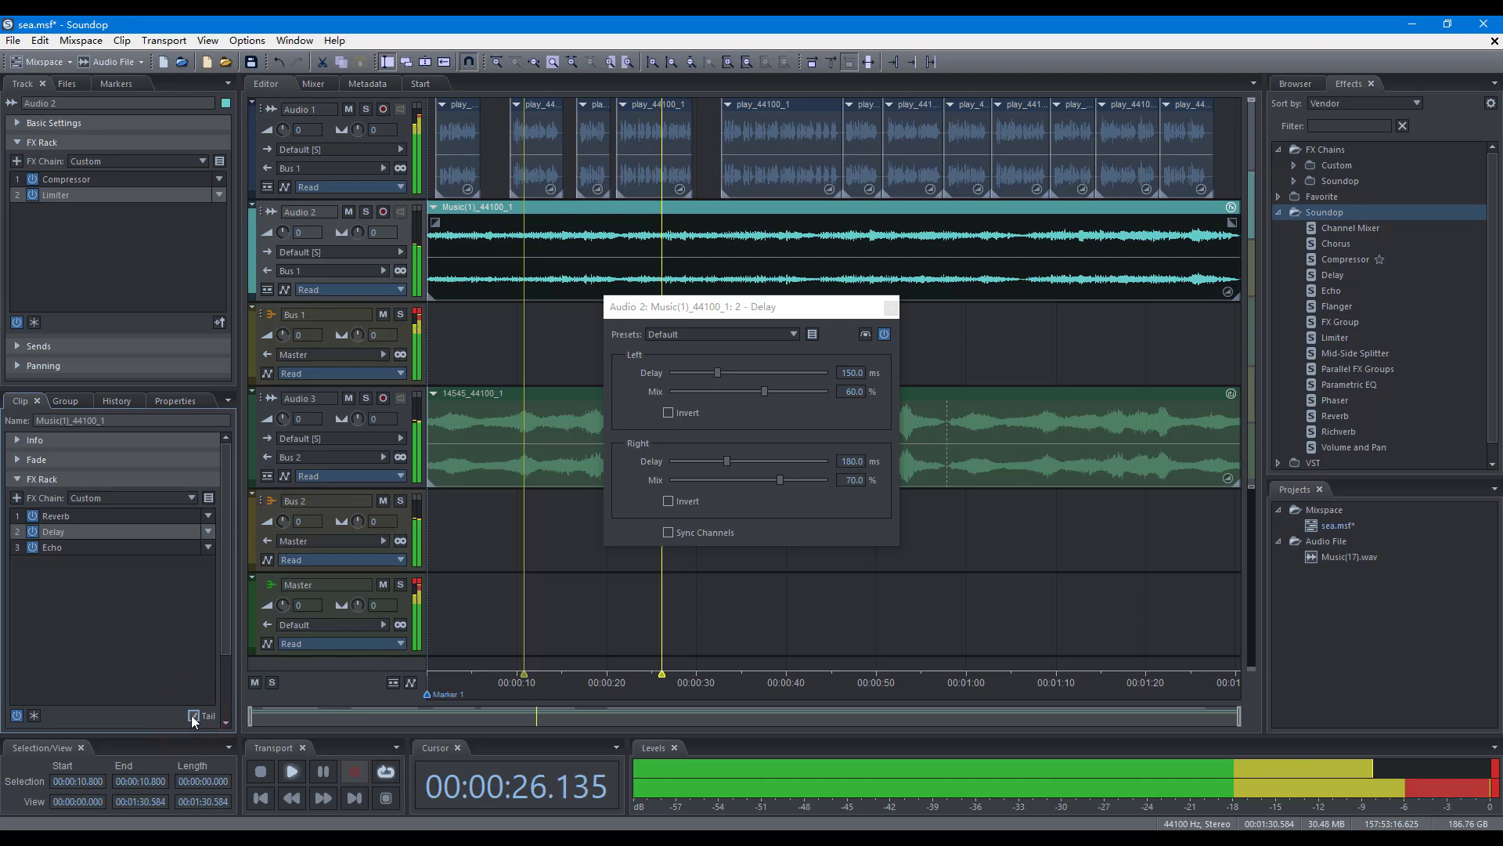
pyautogui.press('space')
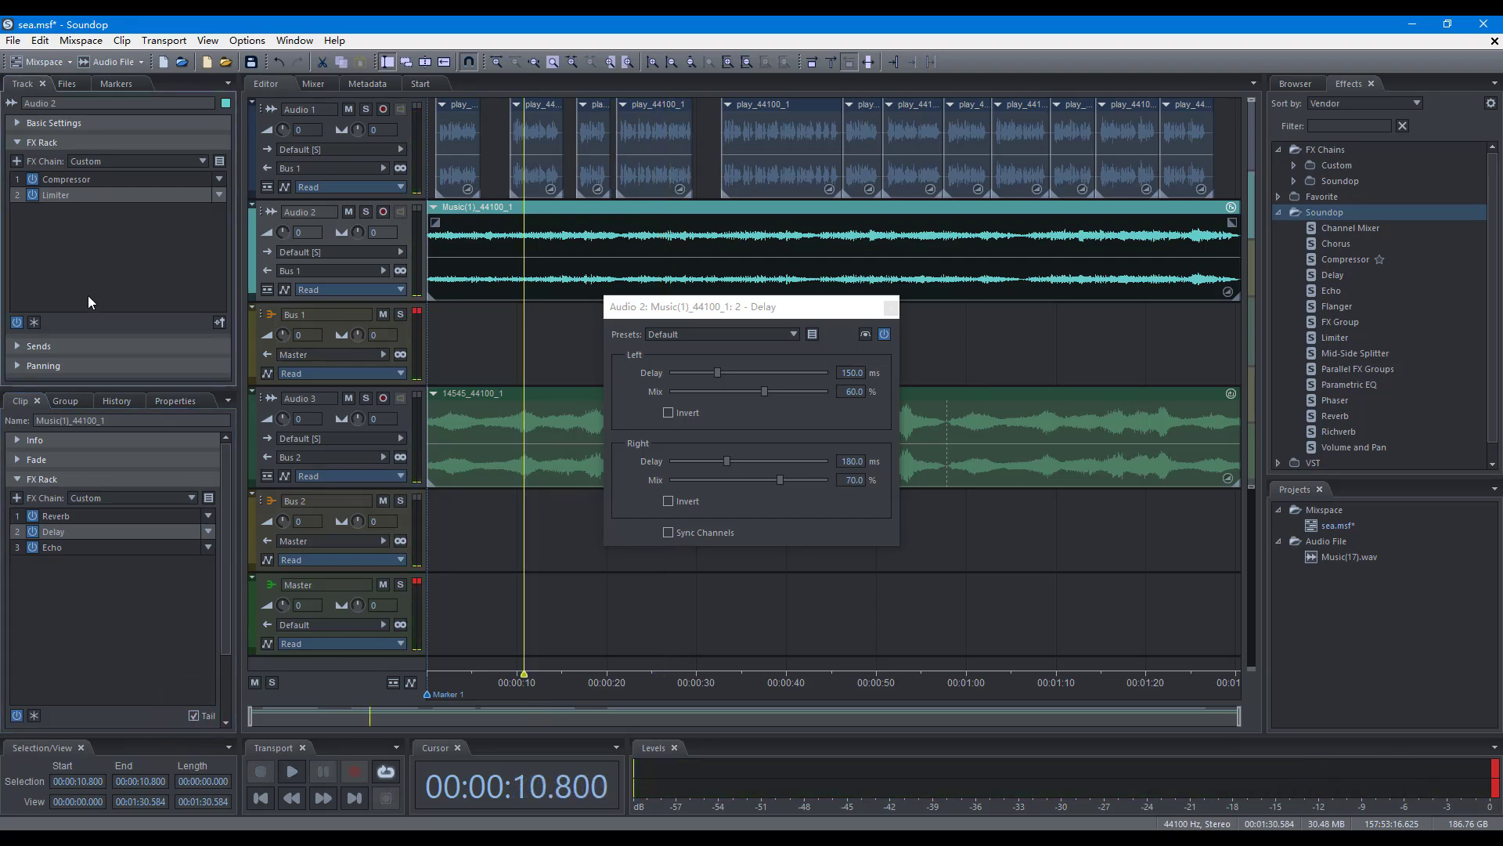
# Freeze the Audio 2 track and the Music(1)_44100_1 clip, each with a tail length of 00:00:00.000.
pyautogui.click(34, 322)
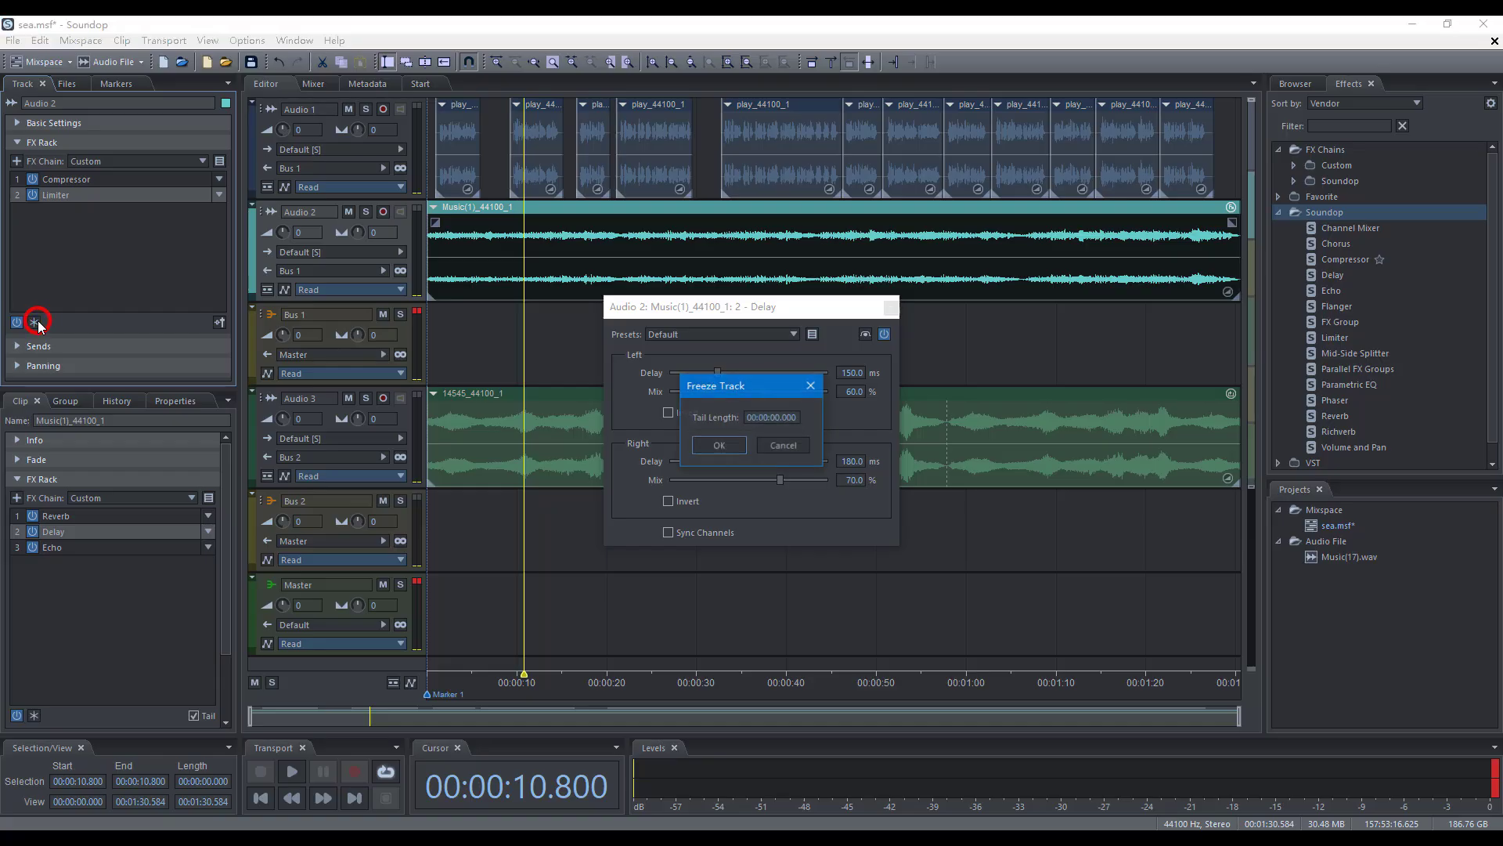
pyautogui.click(703, 445)
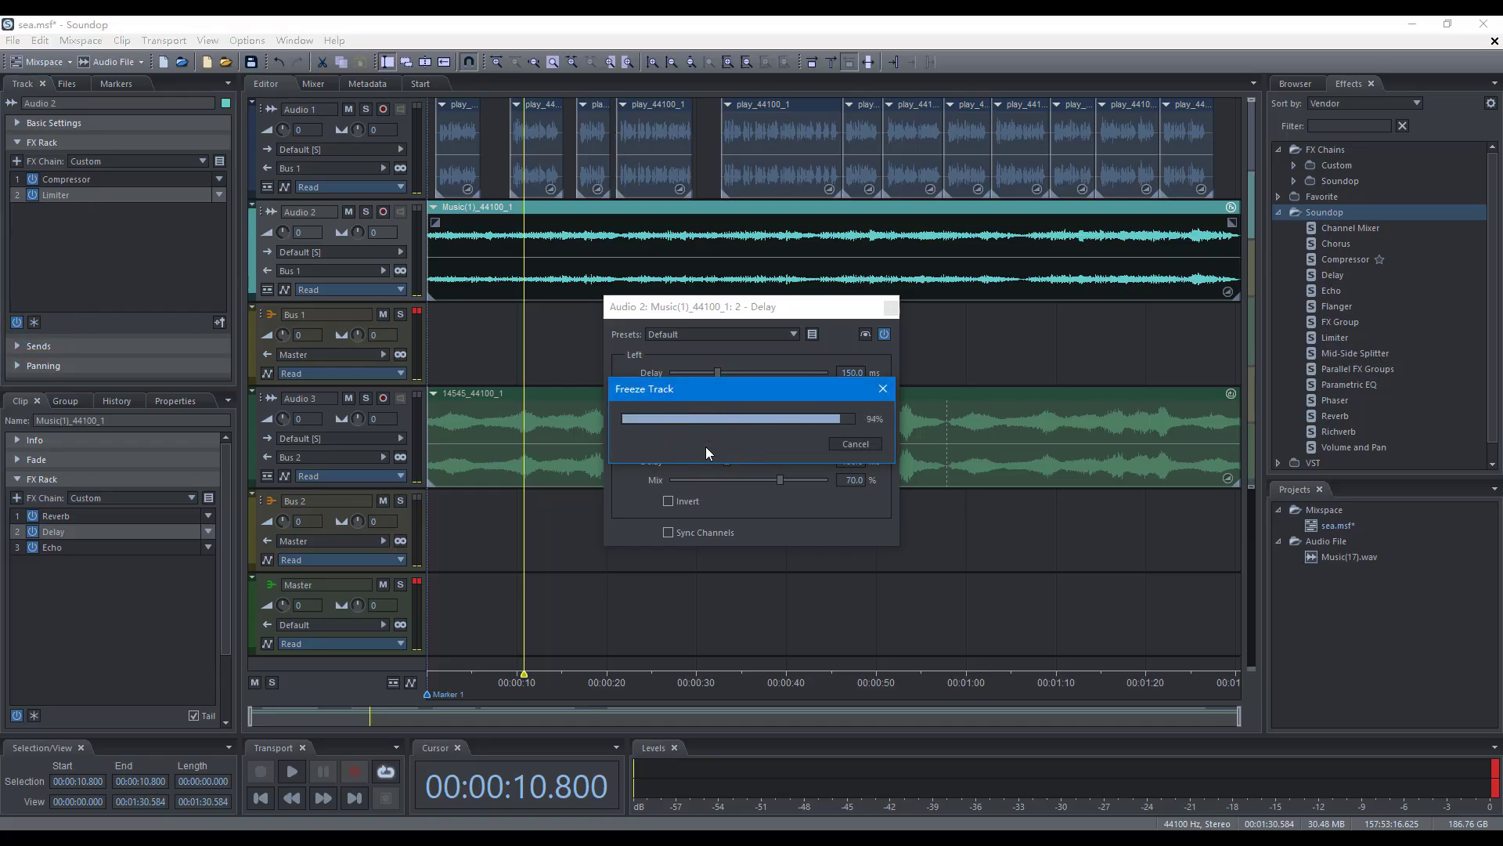
pyautogui.click(34, 717)
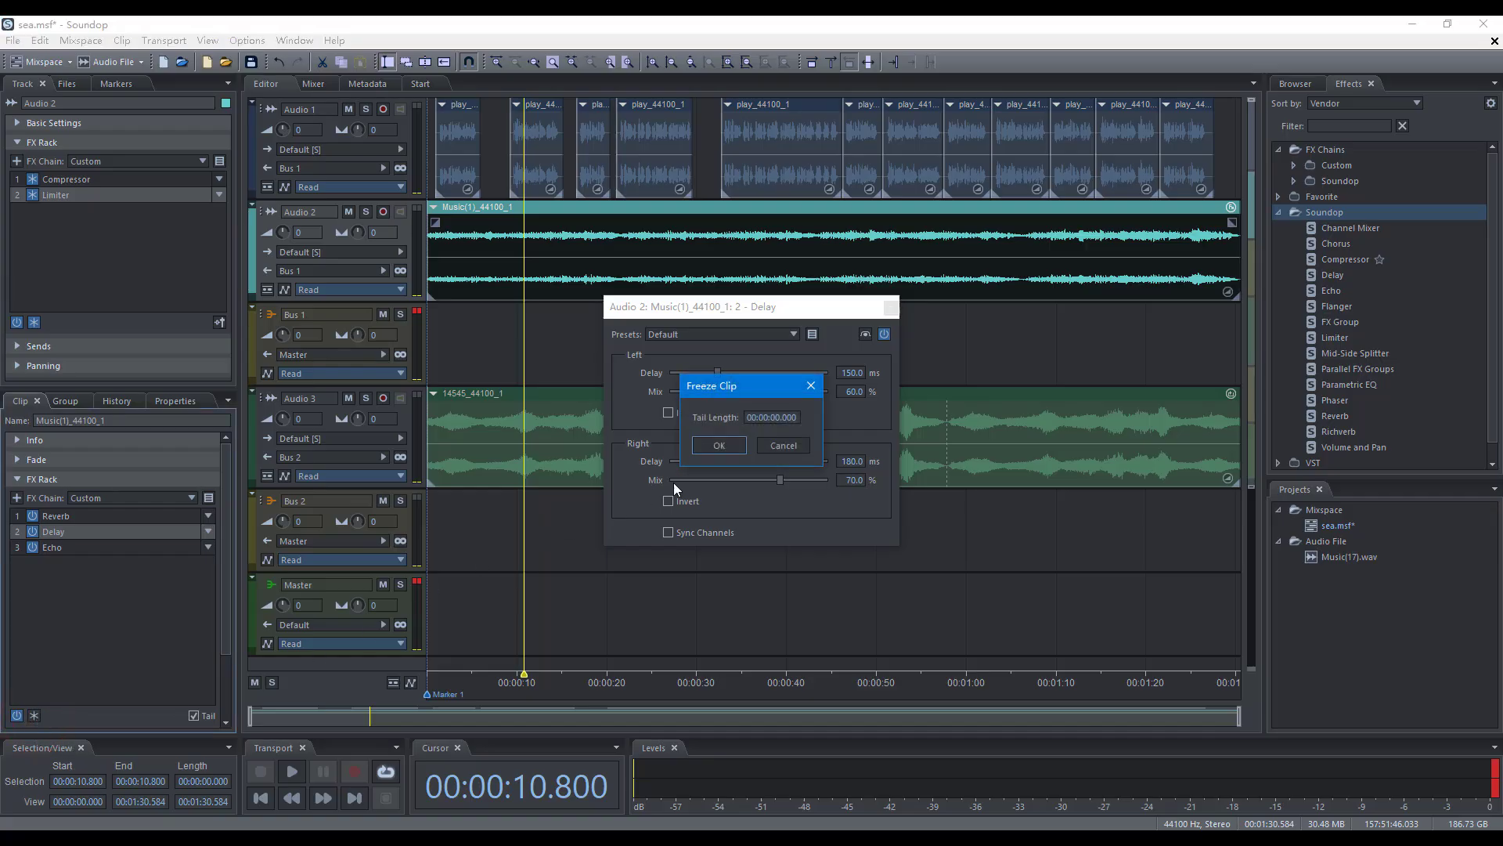
pyautogui.click(718, 453)
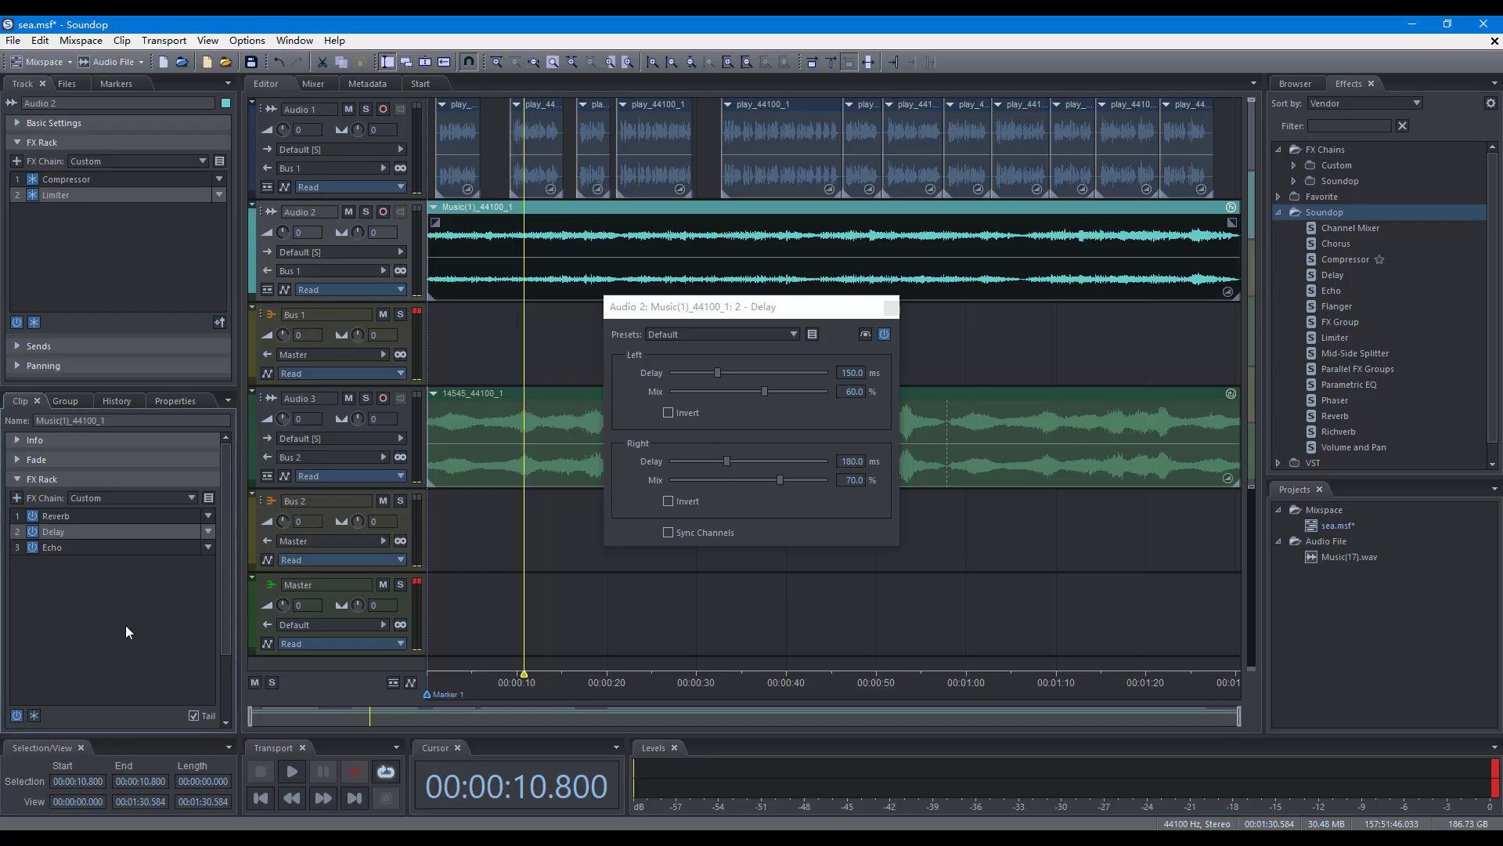
# Freeze the Music(1)_44100_1 clip's effects up to the Delay with a tail length of 00:00:00.000.
pyautogui.rightClick(110, 531)
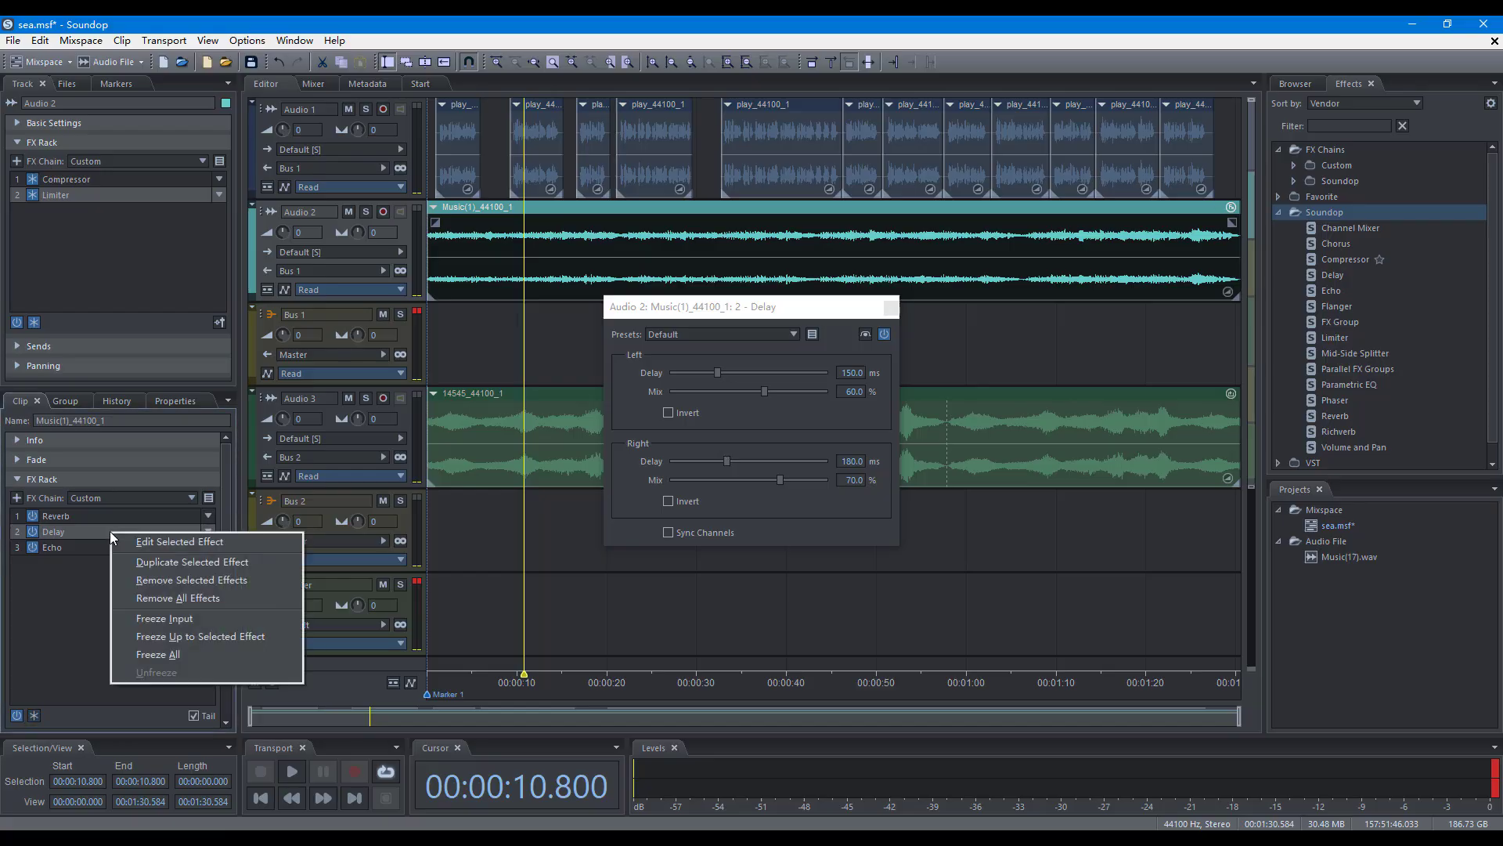
pyautogui.click(156, 637)
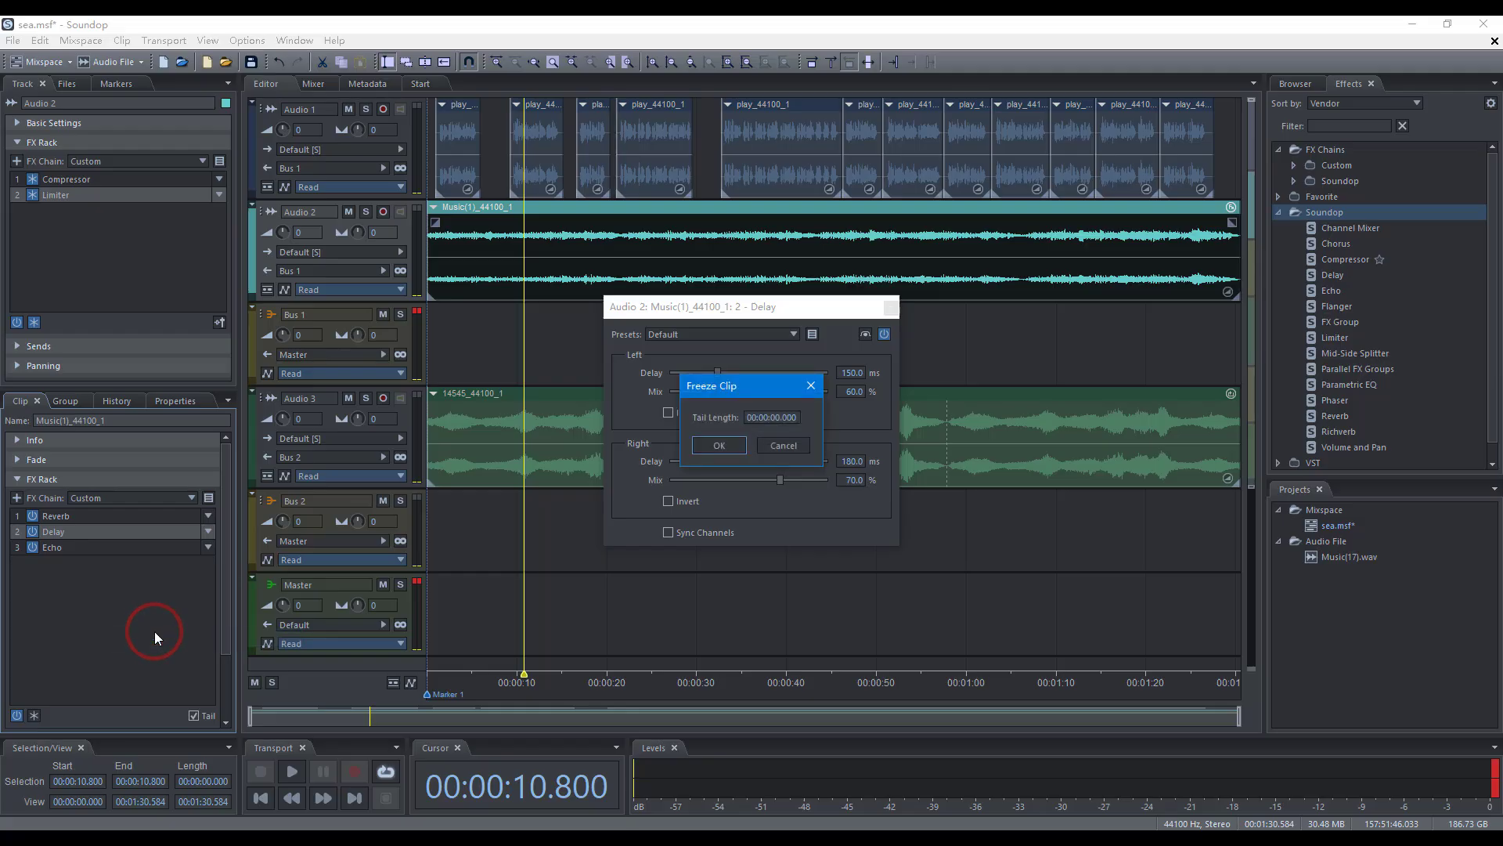
pyautogui.click(717, 445)
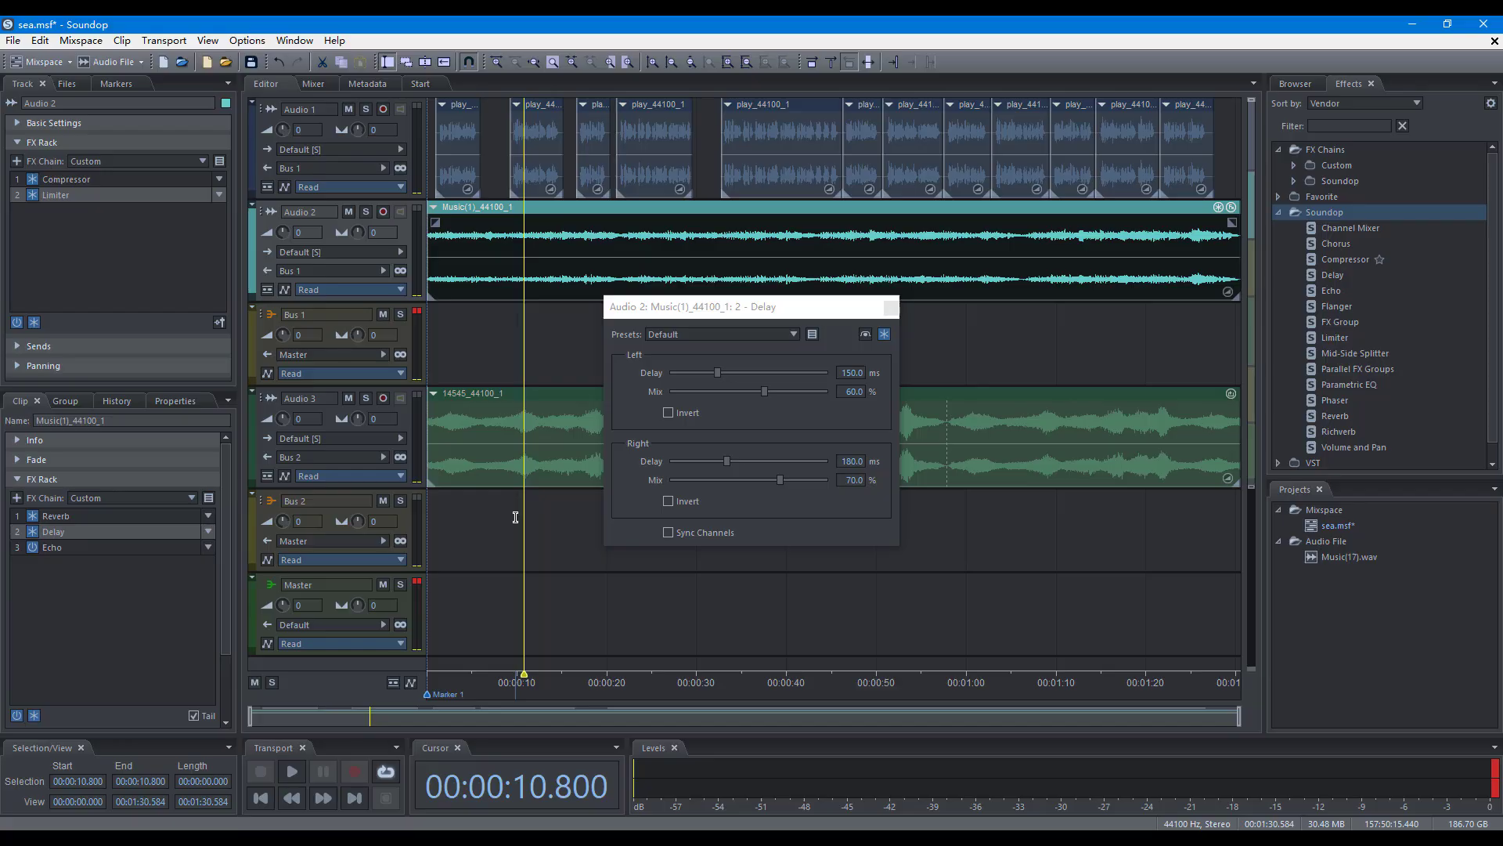
# Review the automatic effect latency compensation option in the Effects preferences and accept the settings.
pyautogui.hotkey('ctrl', 'p')
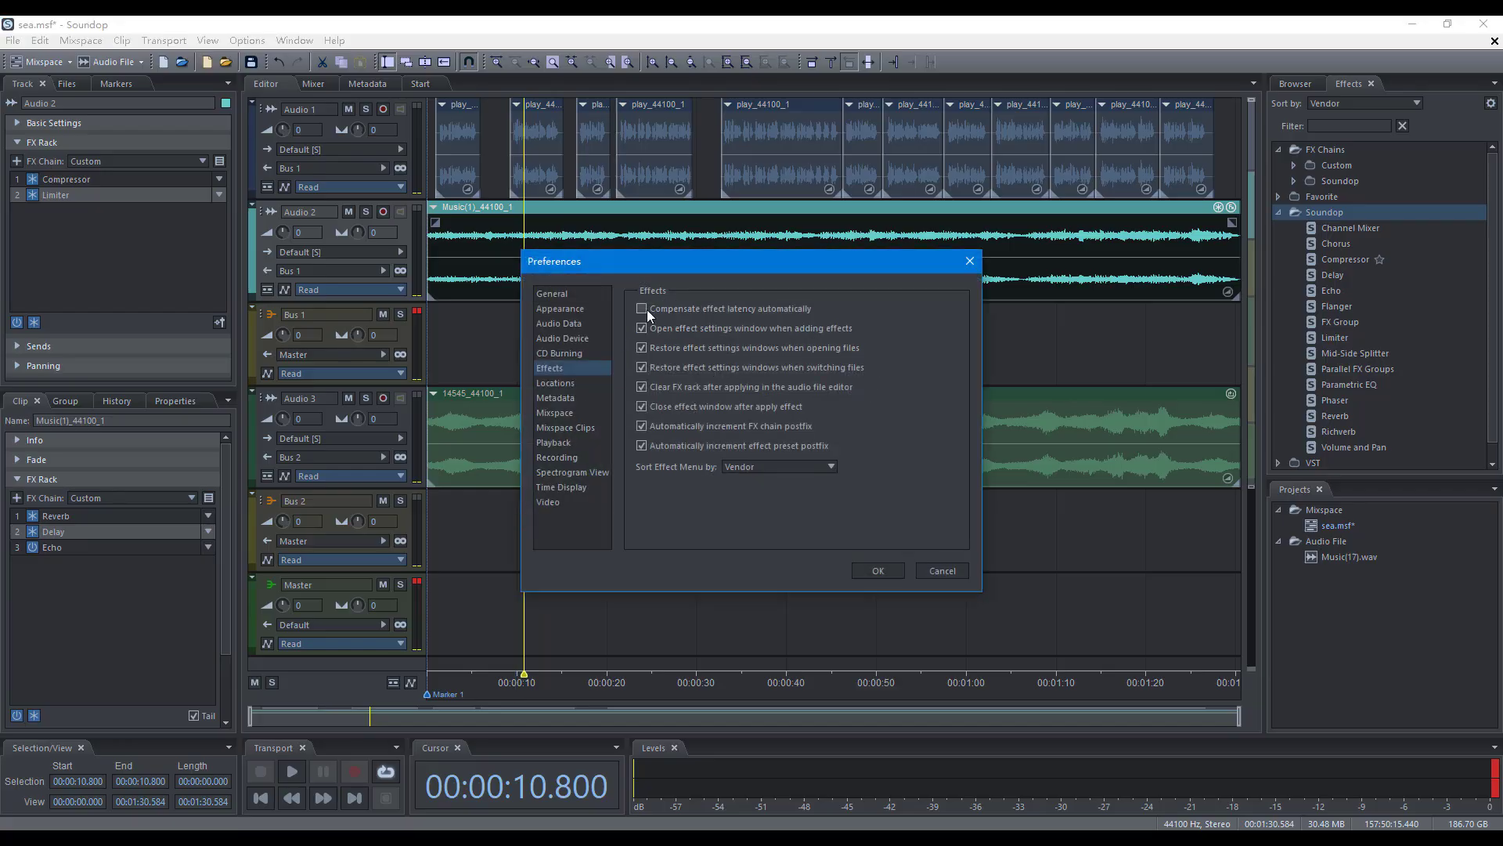
pyautogui.click(885, 572)
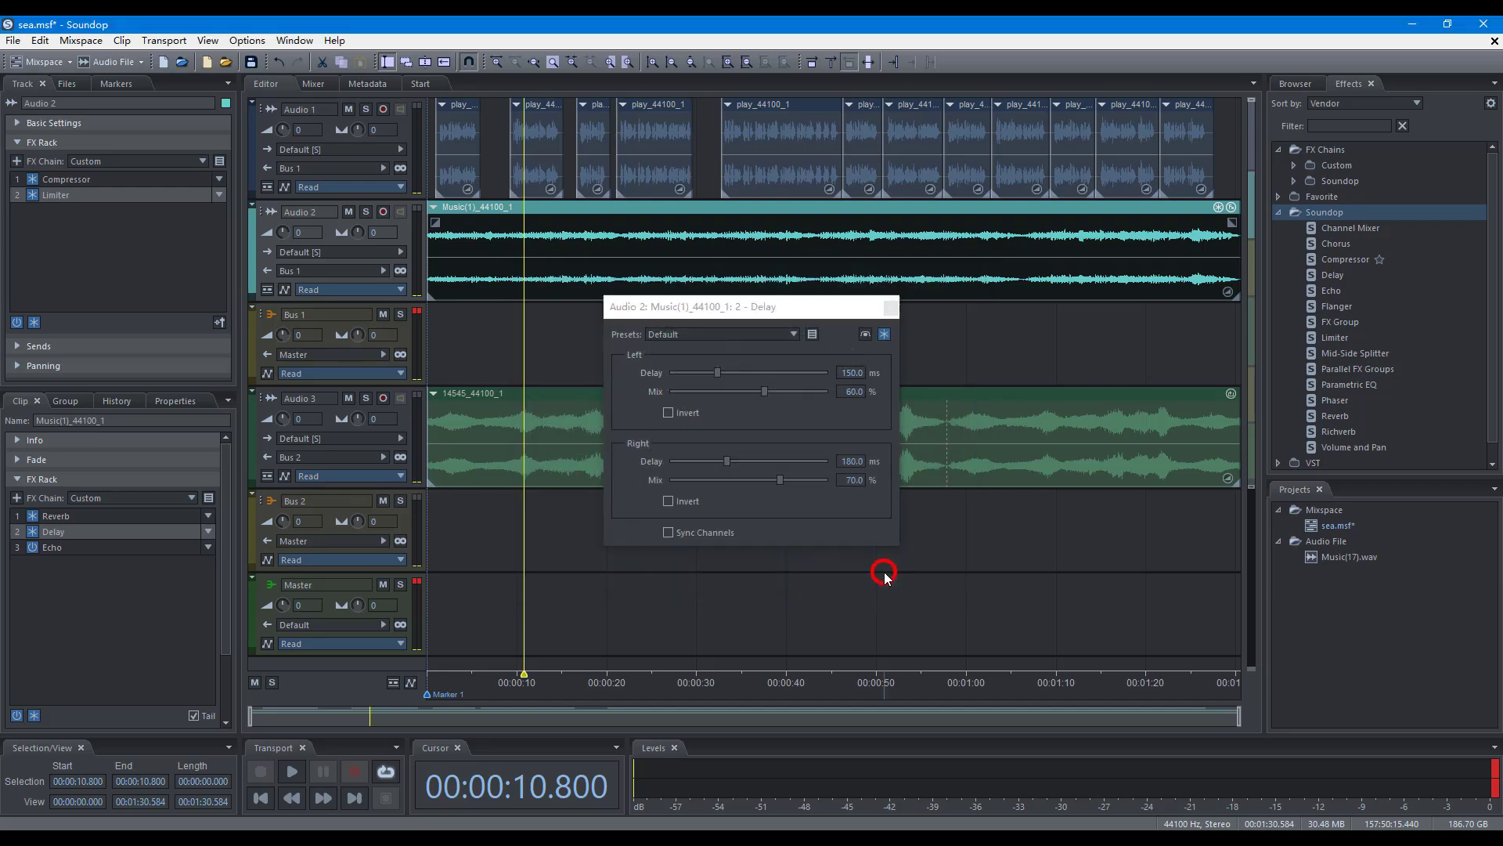